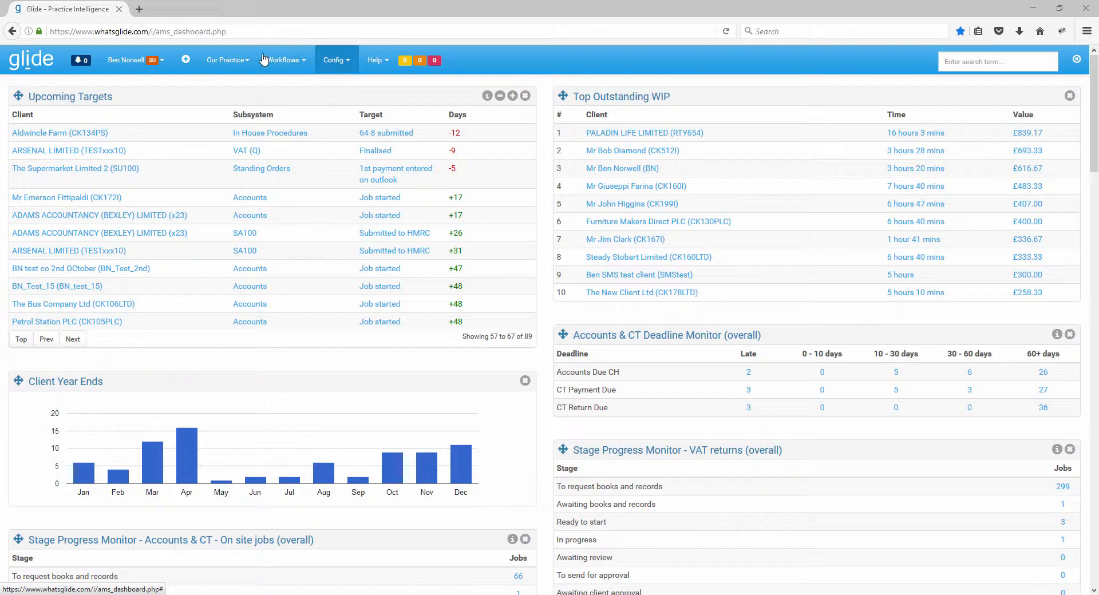
# Step: Open the Accounts jobs list and examine its primary filters, including the available Status options
pyautogui.click(283, 62)
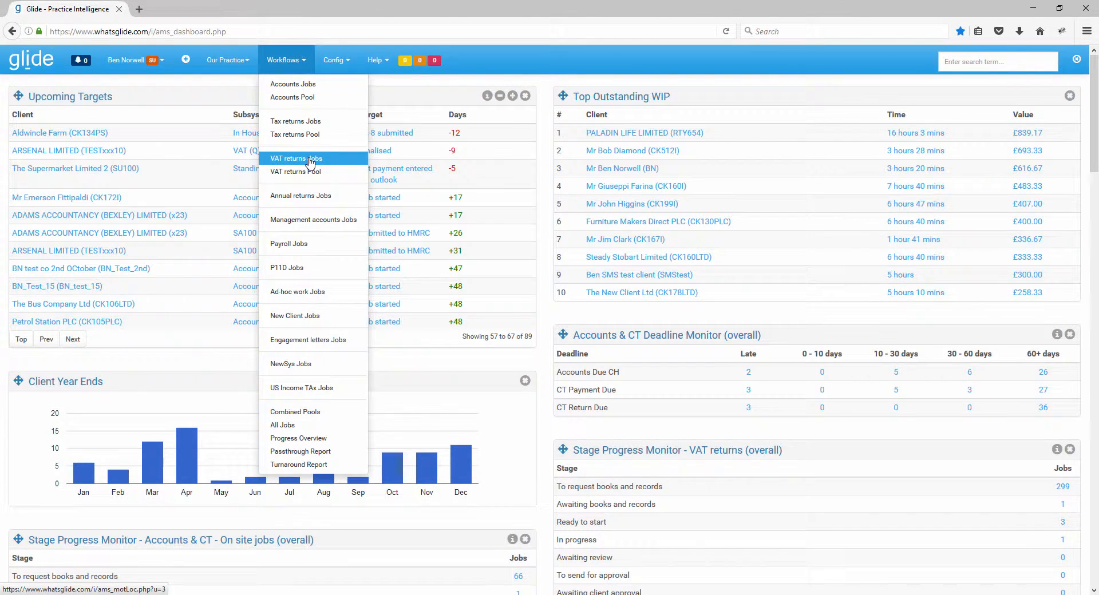
pyautogui.click(299, 84)
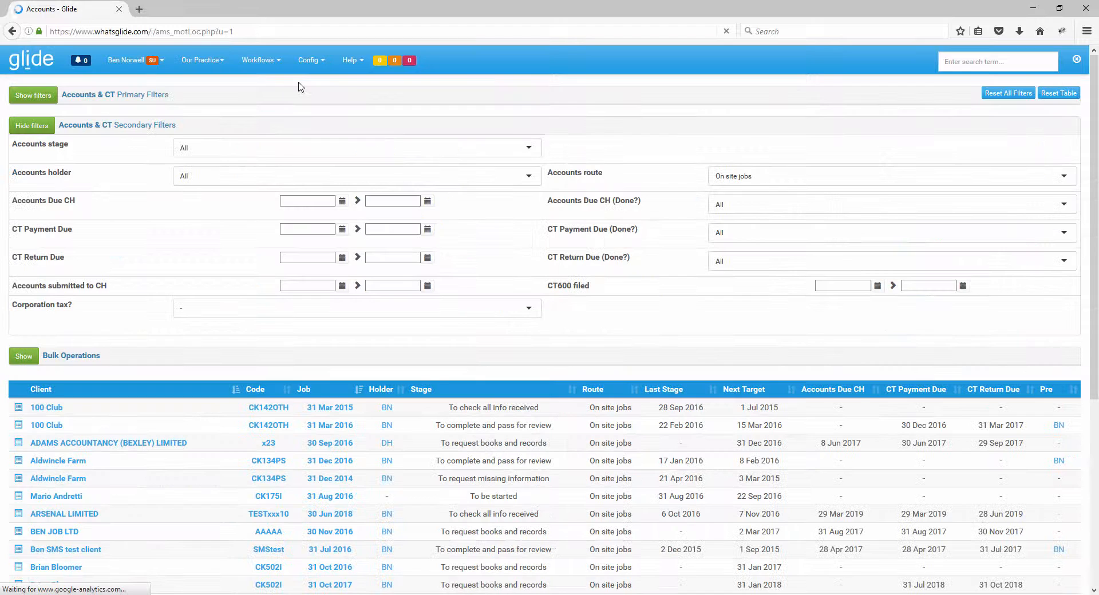
pyautogui.click(34, 129)
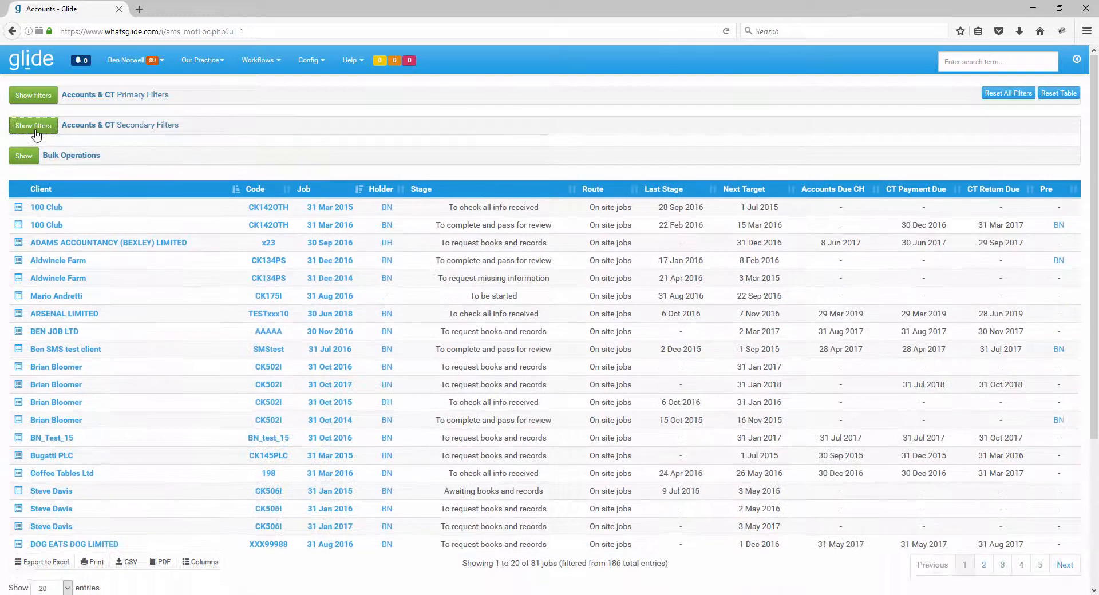
pyautogui.click(34, 95)
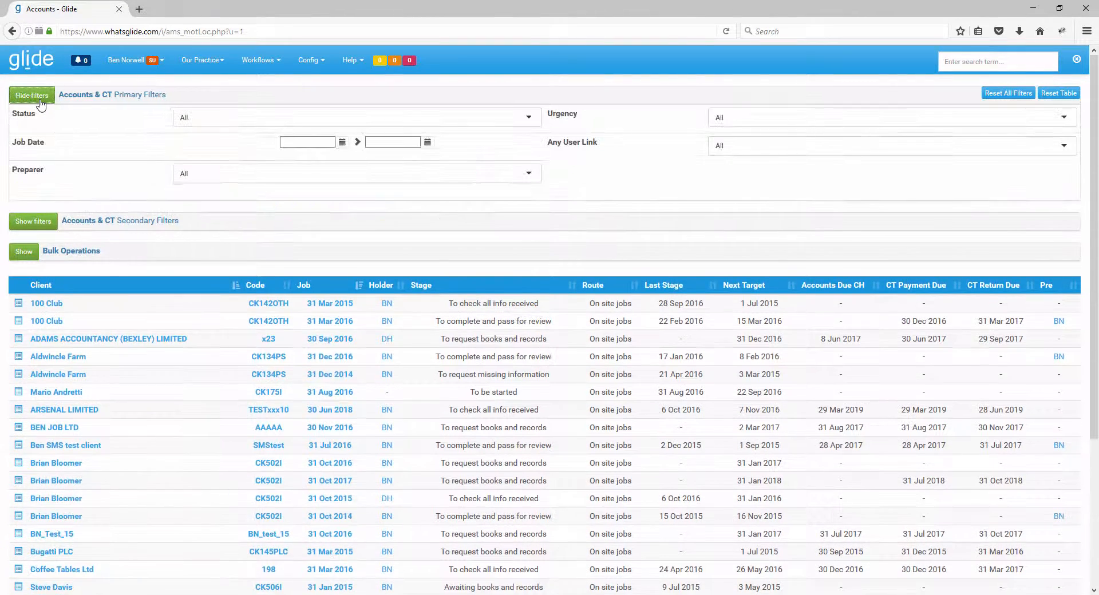
pyautogui.click(194, 119)
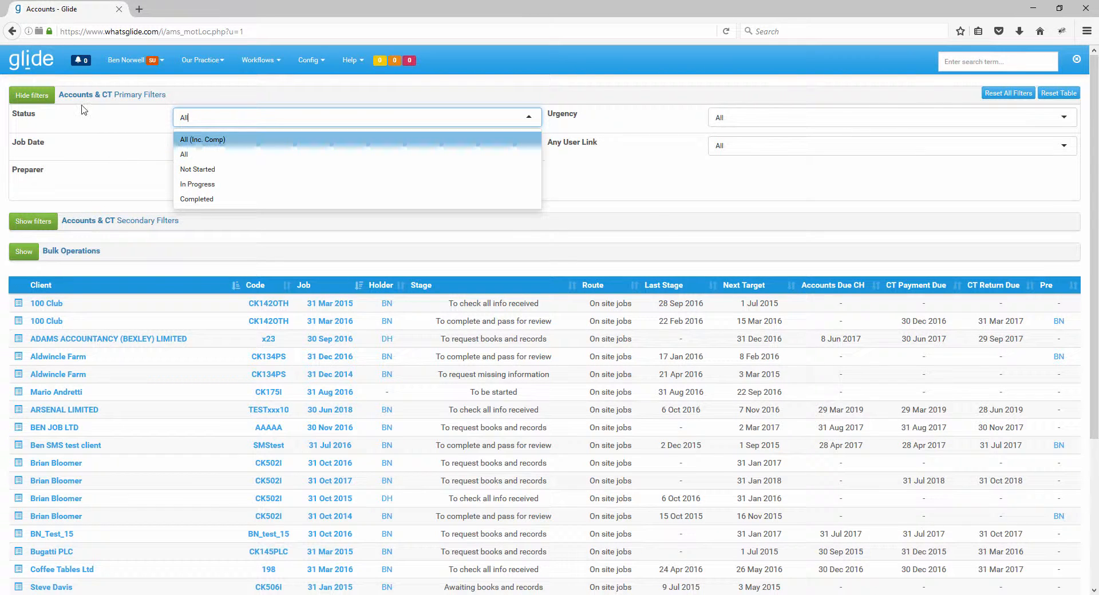
pyautogui.click(135, 118)
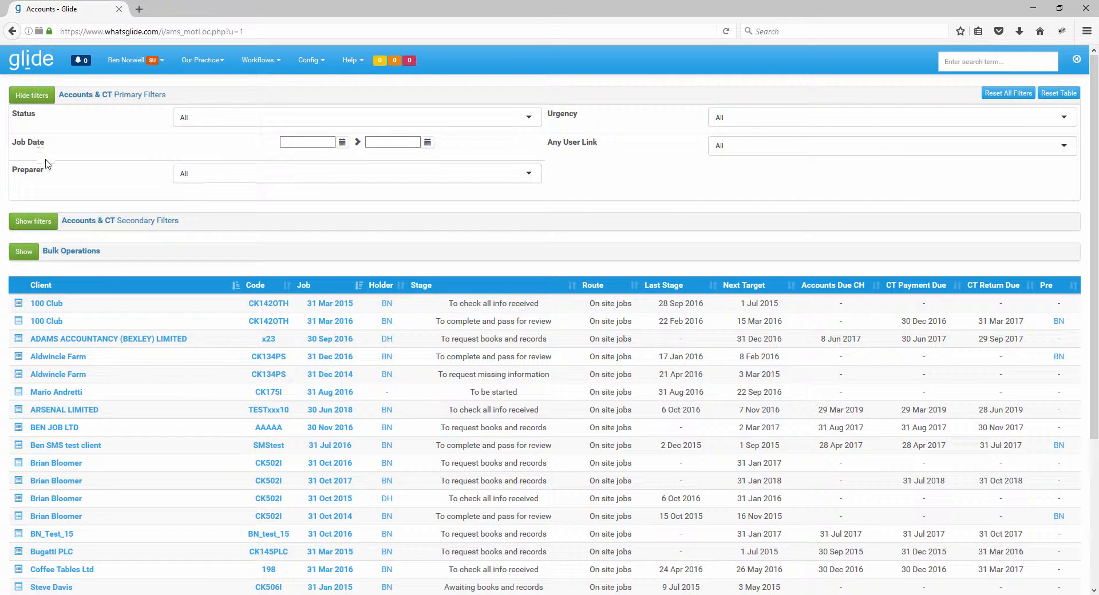
# Step: Examine the secondary filters of the Accounts jobs list, then return to the primary filters
pyautogui.click(31, 97)
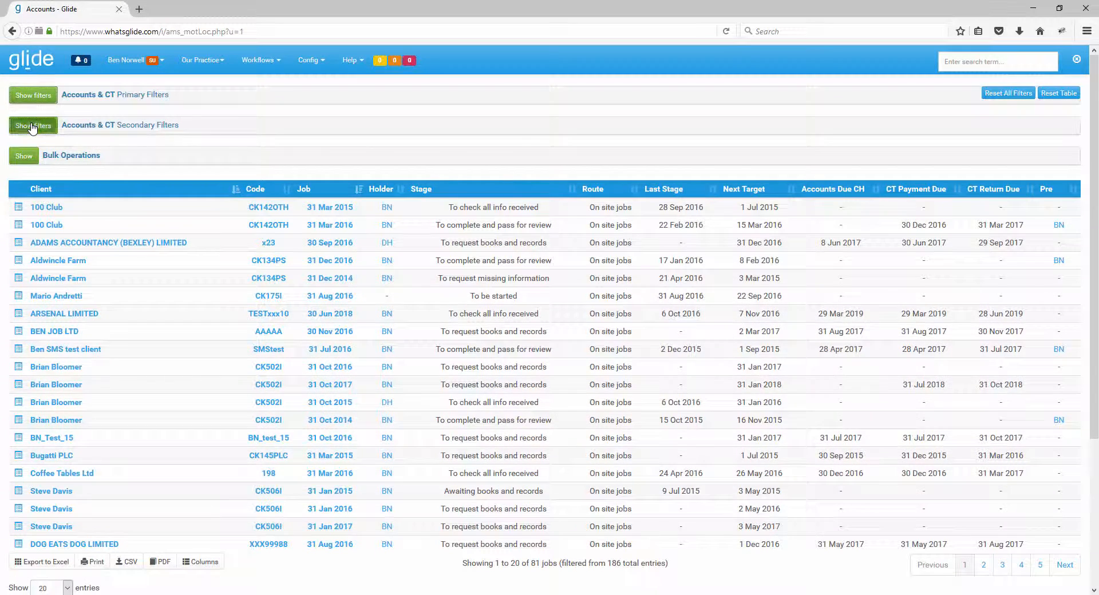
pyautogui.click(33, 125)
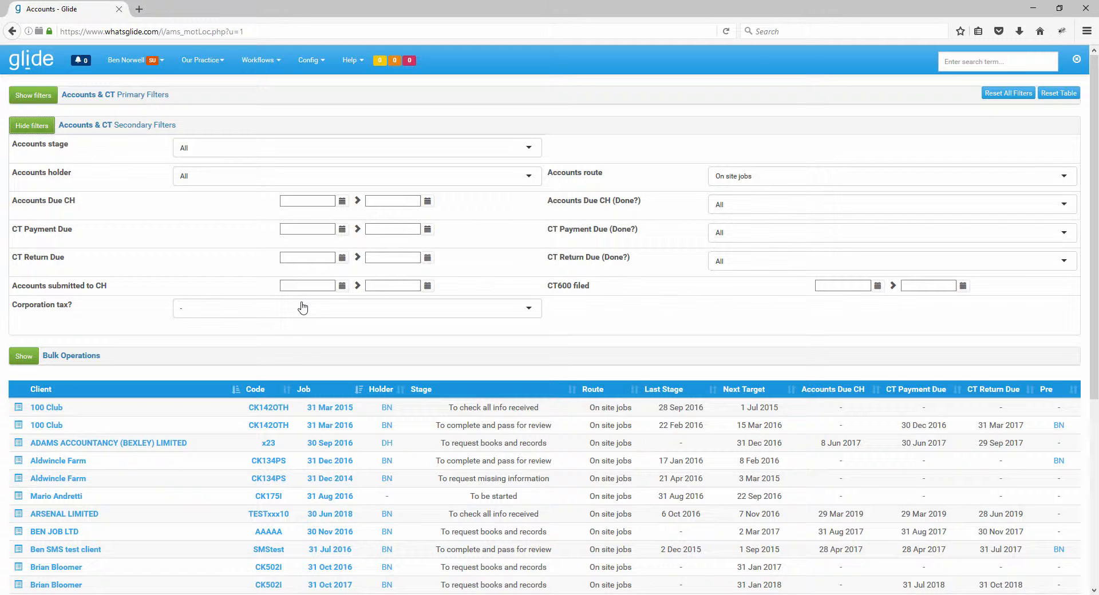
pyautogui.click(31, 125)
pyautogui.click(39, 101)
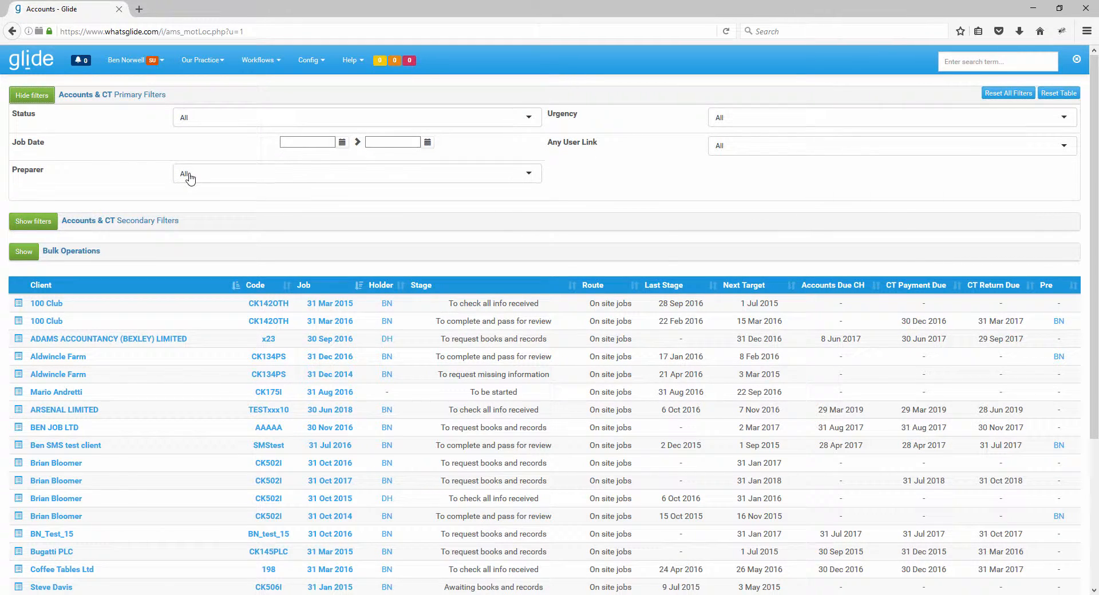
# Step: Open the Accounts & CT workflow system's summary settings for editing and review the options for the Partner job position, keeping Optional
pyautogui.click(310, 61)
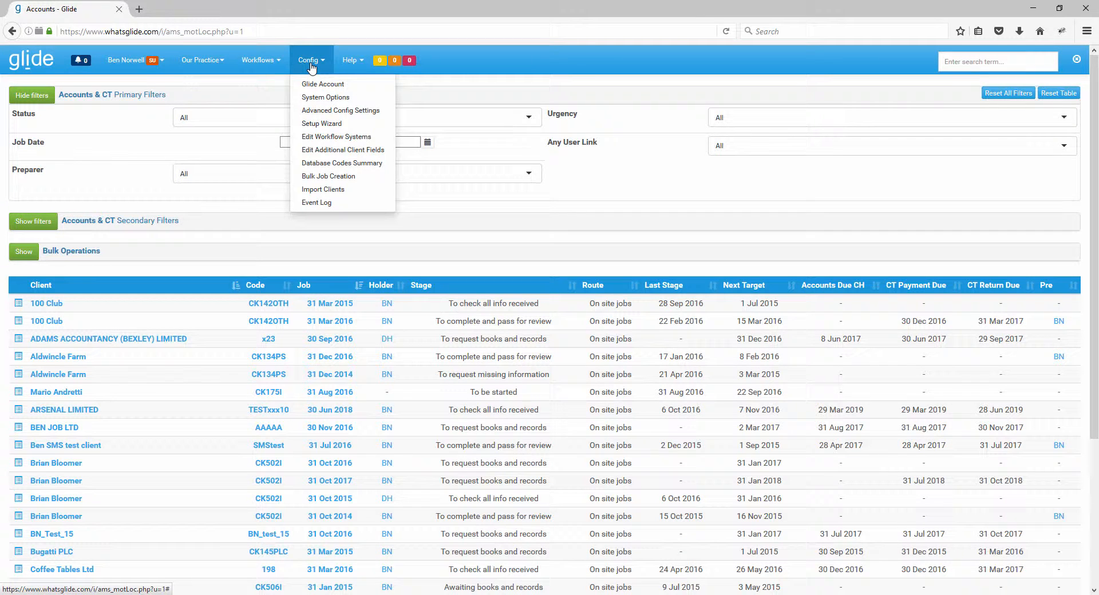
pyautogui.click(334, 137)
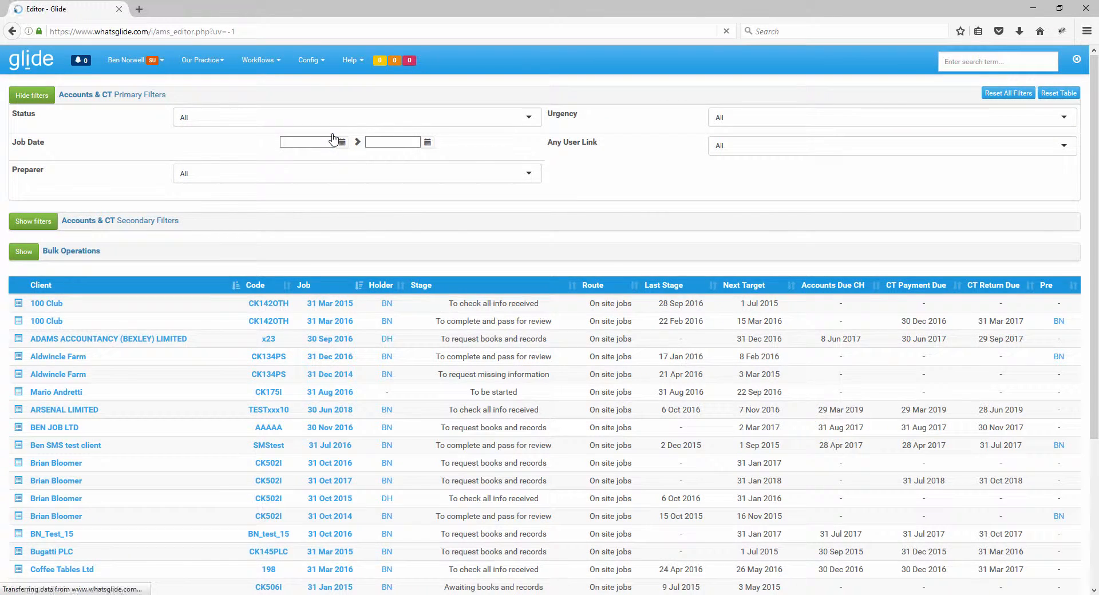
pyautogui.click(774, 148)
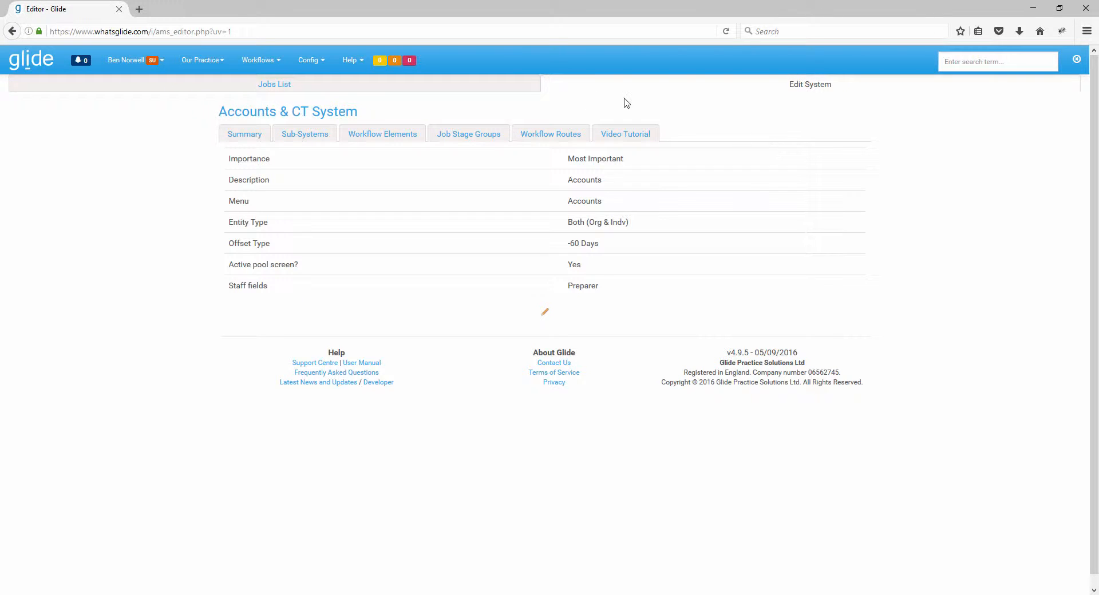
pyautogui.click(250, 135)
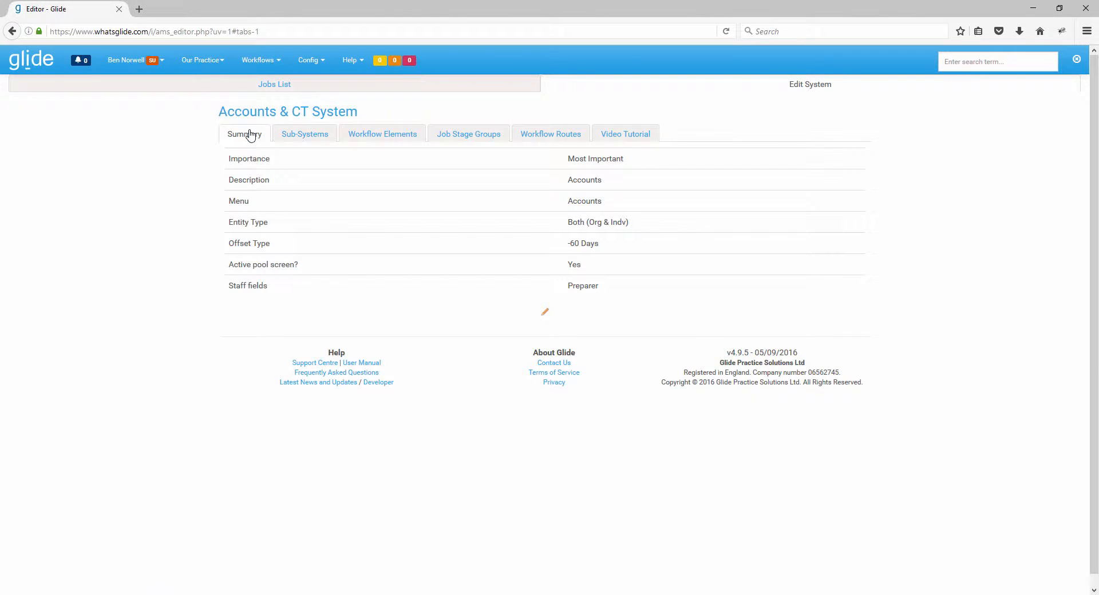
pyautogui.click(543, 316)
pyautogui.scroll(-3, 435, 286)
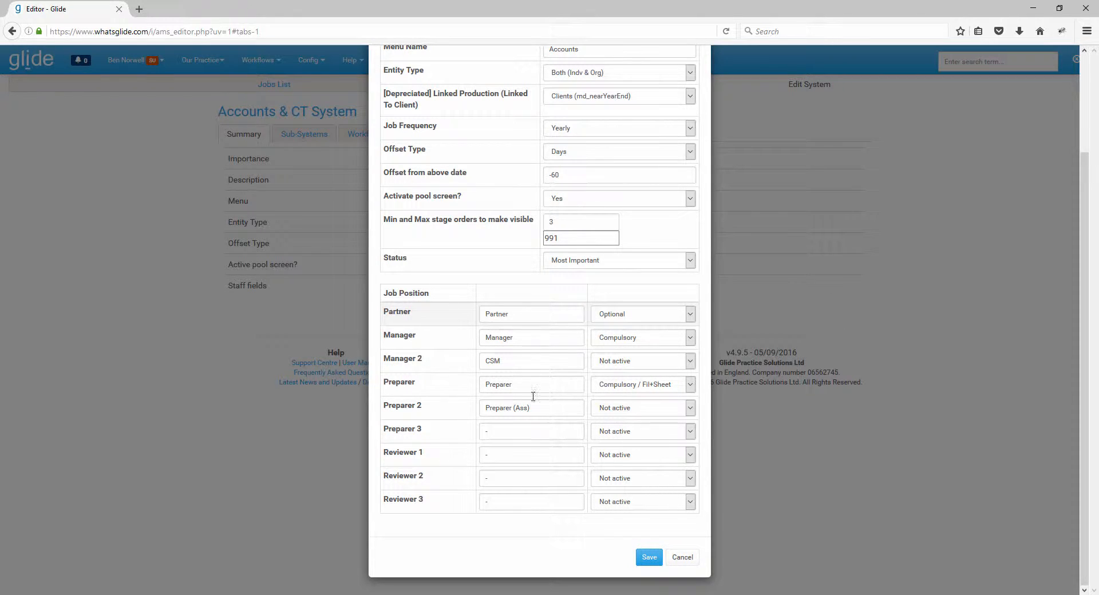
pyautogui.click(671, 321)
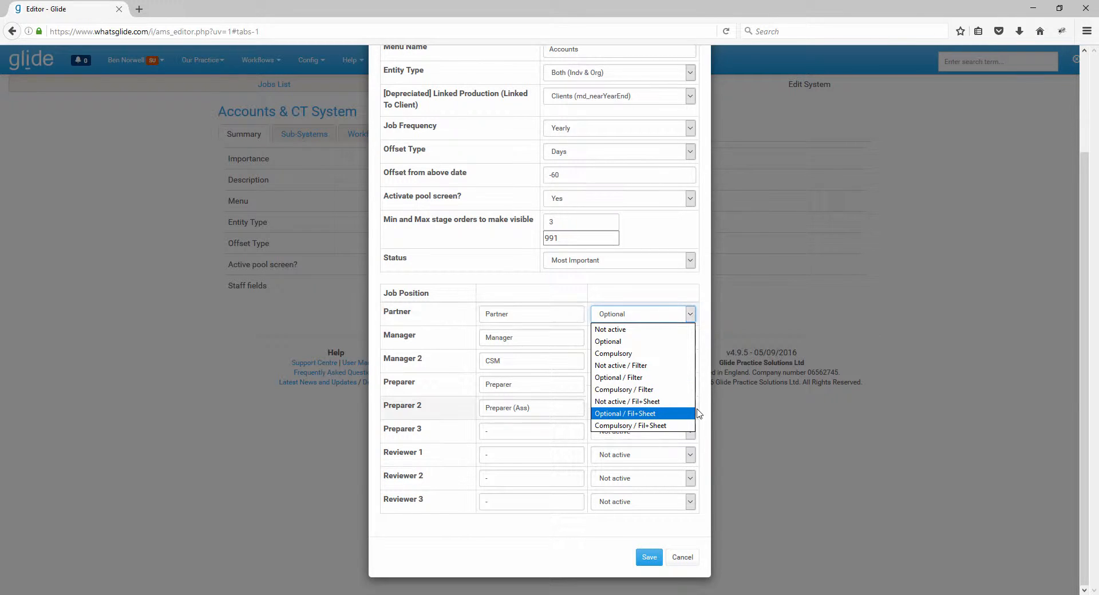
pyautogui.click(636, 342)
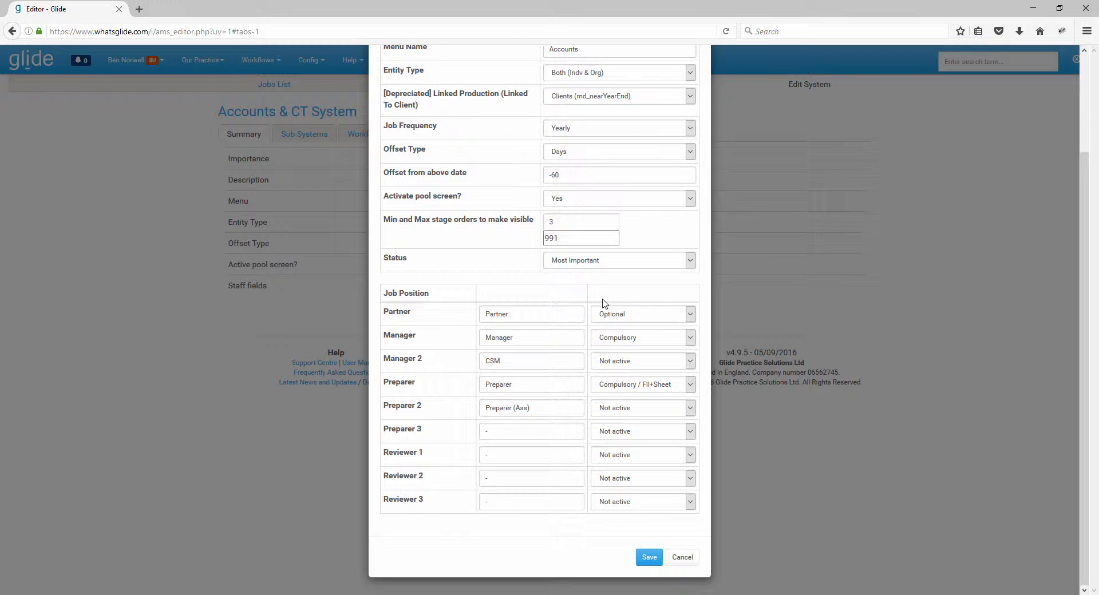
# Step: Rename the Preparer job position to PreparerX and set Preparer 2 to Optional / Filter
pyautogui.click(520, 383)
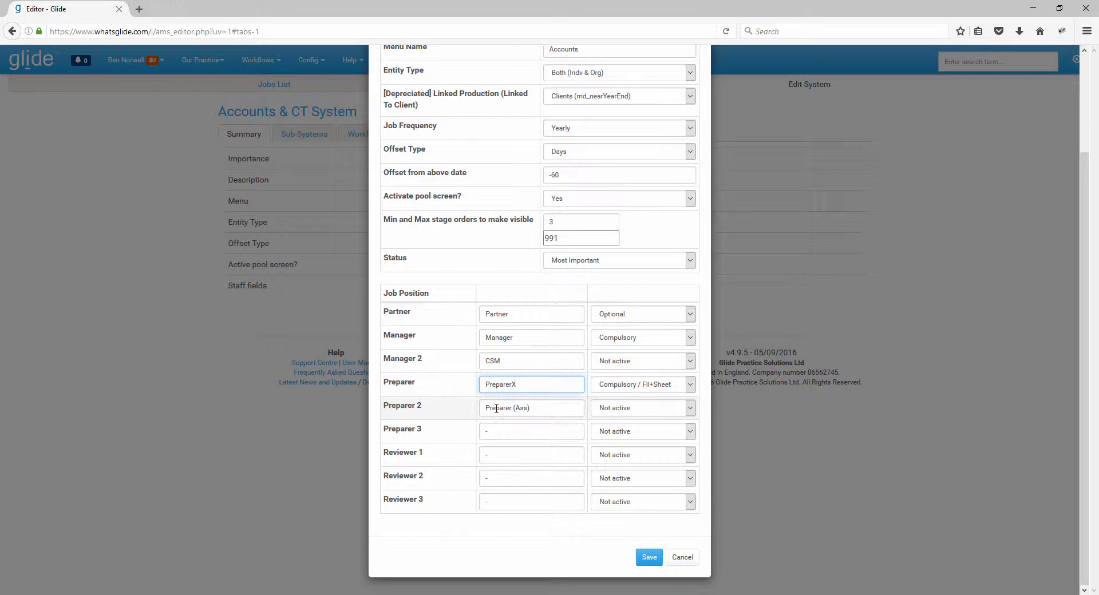
pyautogui.click(530, 407)
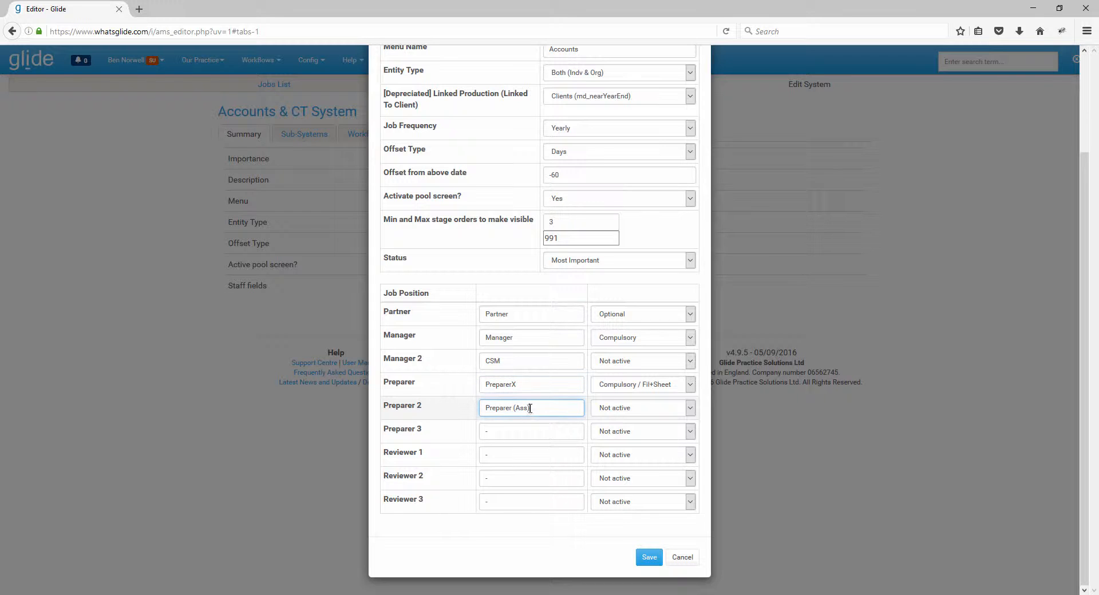
pyautogui.click(619, 411)
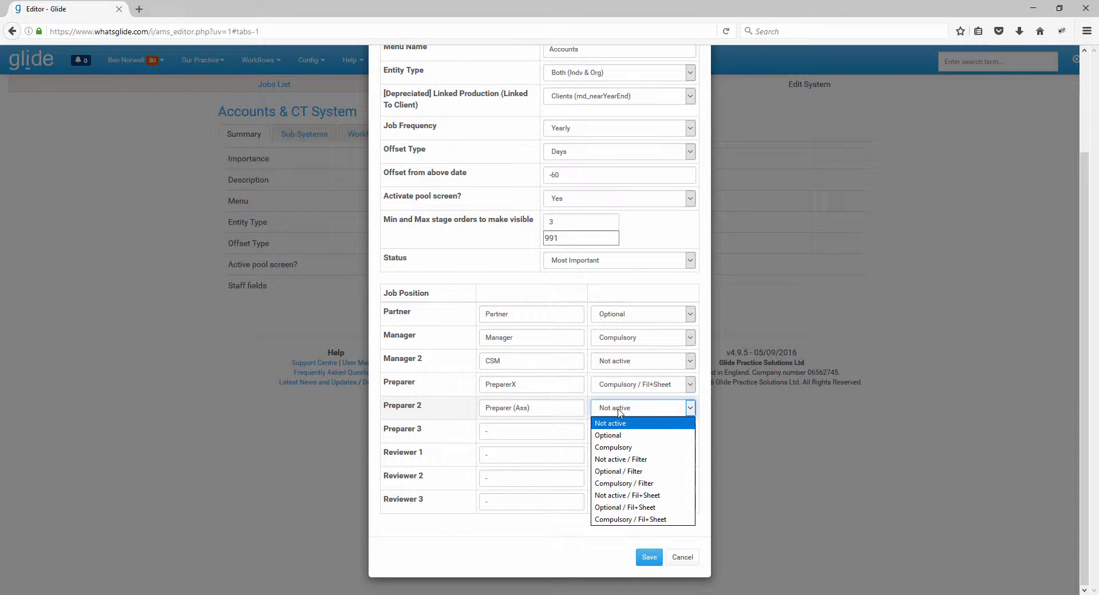
pyautogui.click(632, 473)
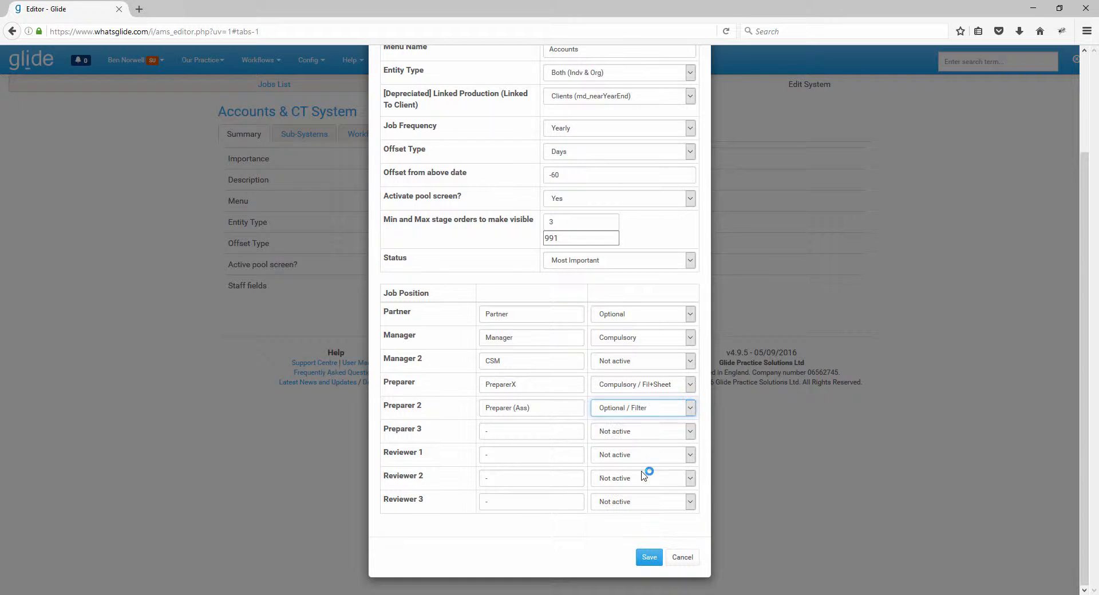
# Step: Name the Preparer 3 job position Extra staff, set it to Optional / Fil+Sheet, and save the system settings
pyautogui.click(505, 432)
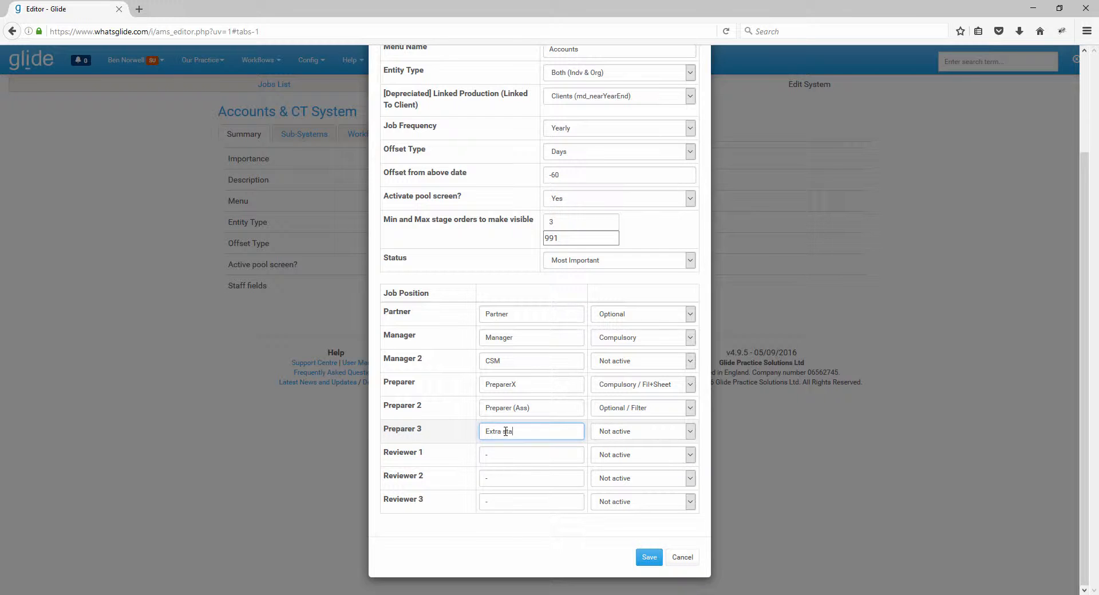
pyautogui.click(675, 436)
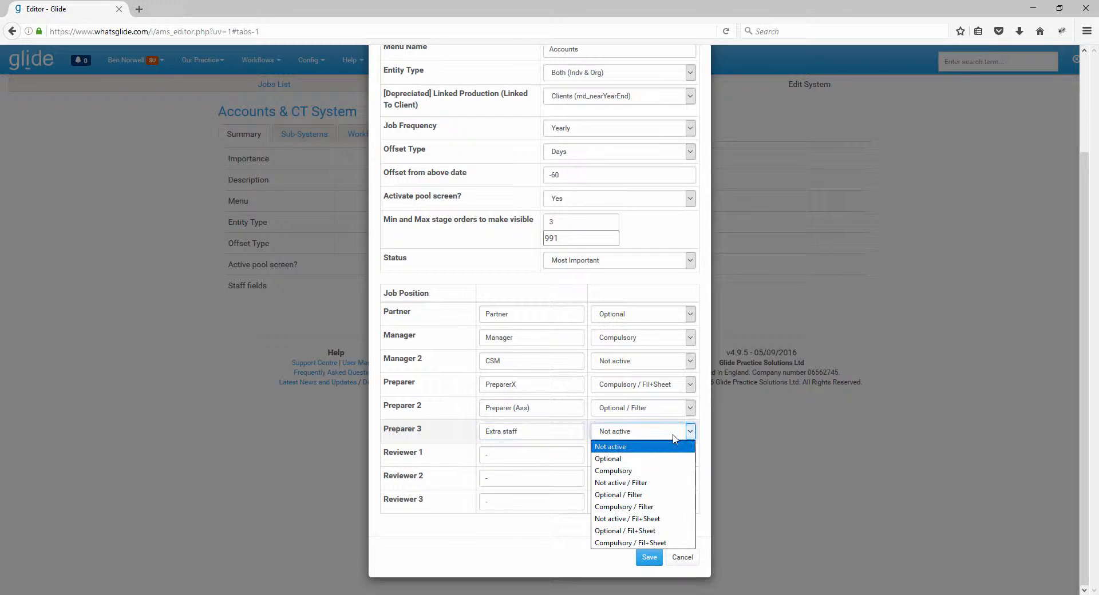
pyautogui.click(635, 531)
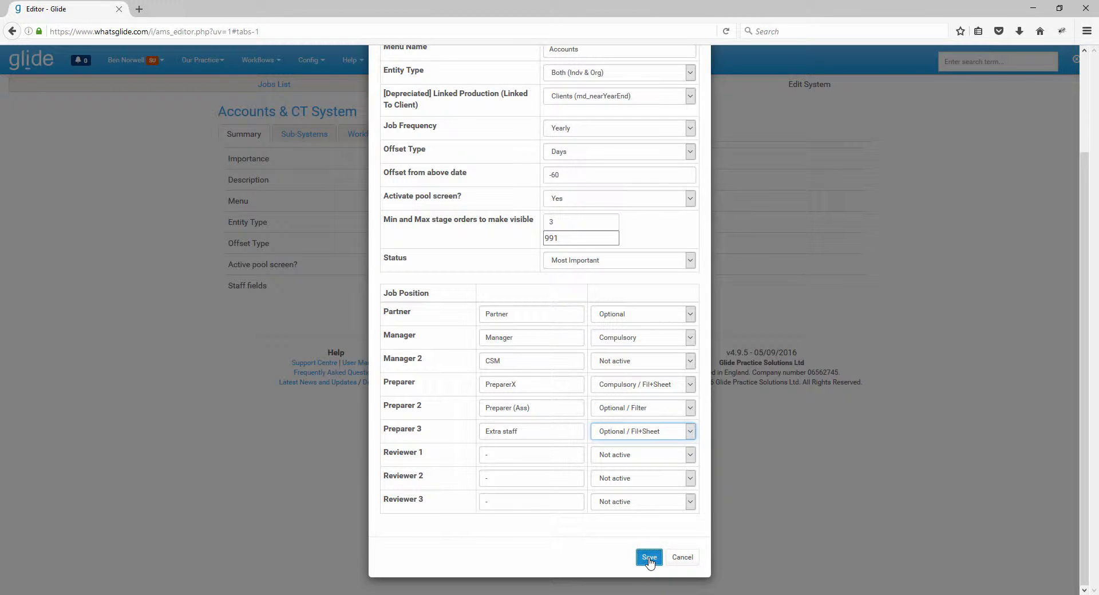
pyautogui.click(649, 557)
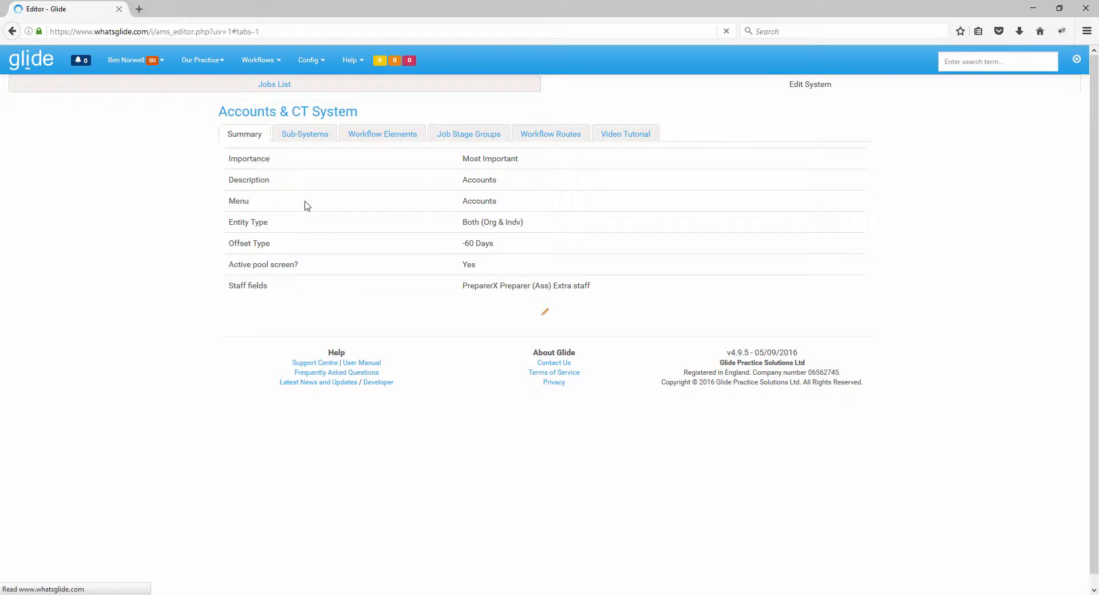
# Step: Reopen the Accounts jobs list and check the PreparerX, Preparer (Ass) and Extra staff primary filters
pyautogui.click(278, 60)
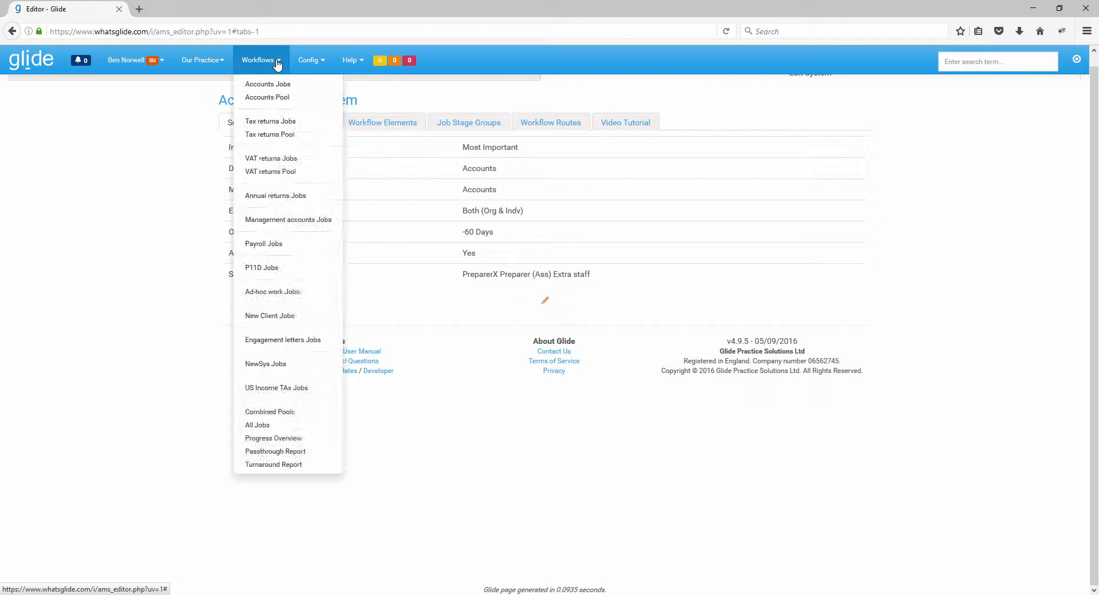
pyautogui.click(274, 83)
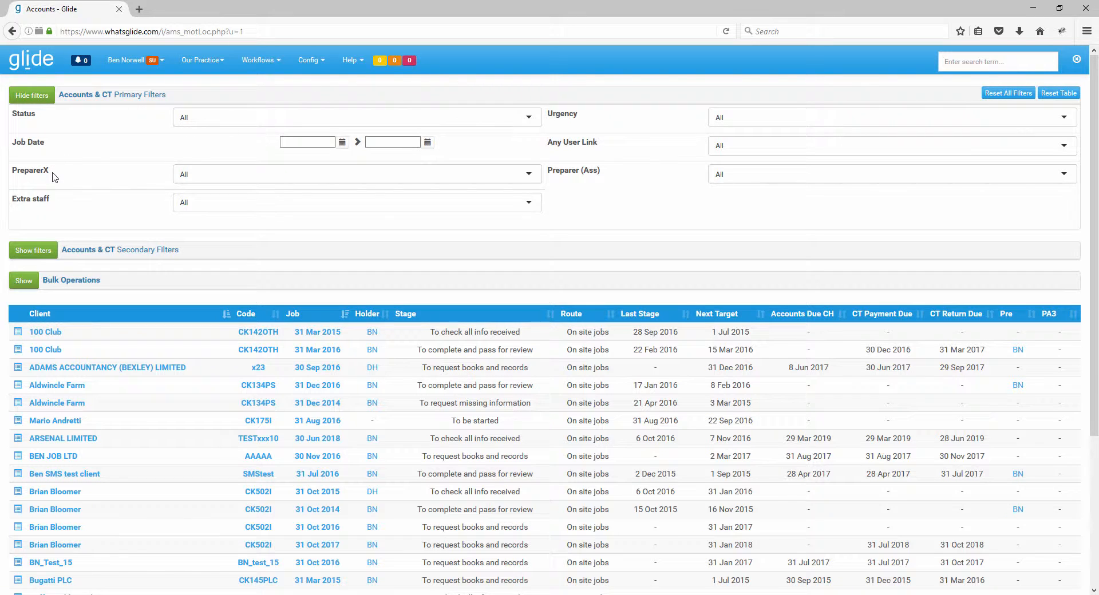
pyautogui.moveTo(49, 172); pyautogui.dragTo(10, 172)
pyautogui.click(67, 174)
pyautogui.click(204, 205)
pyautogui.click(175, 202)
pyautogui.click(29, 95)
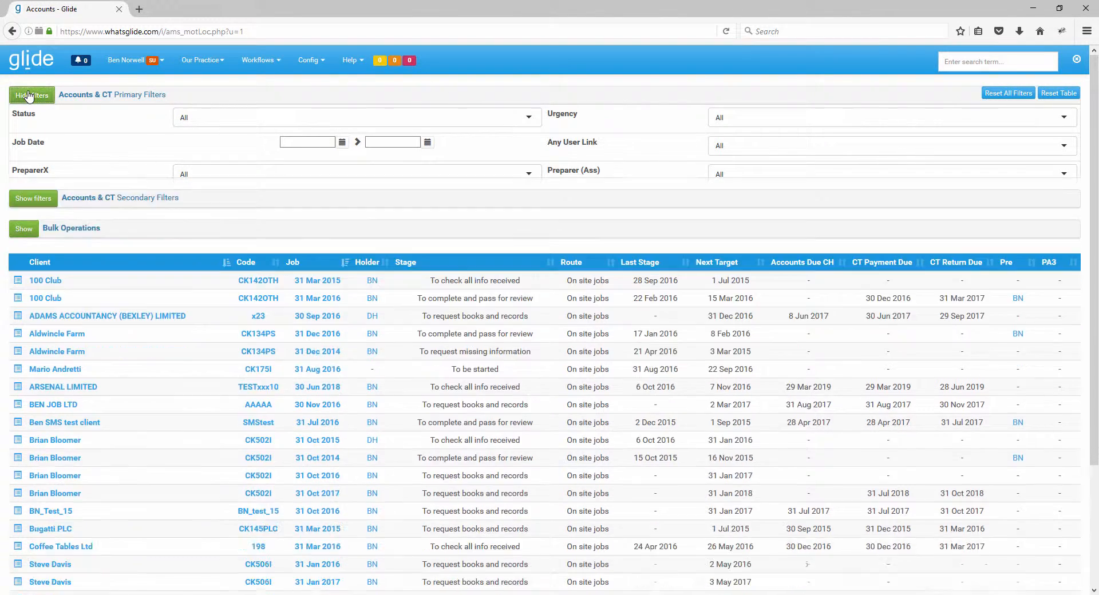
# Step: Examine the Accounts submitted to CH, CT600 filed and Corporation tax? fields in the secondary filters
pyautogui.click(40, 125)
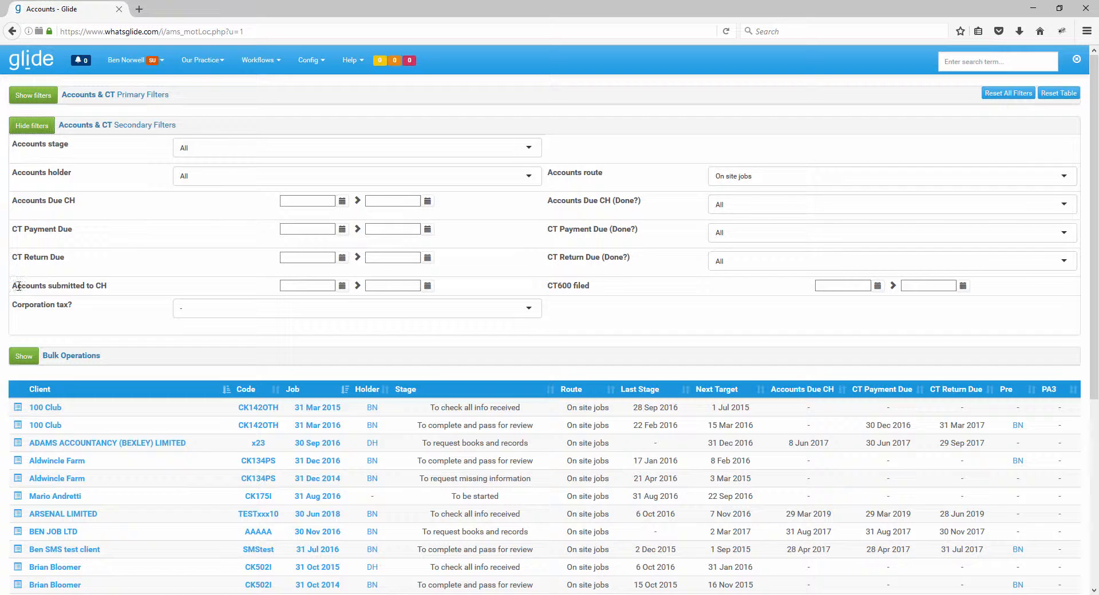
pyautogui.moveTo(12, 285); pyautogui.dragTo(110, 286)
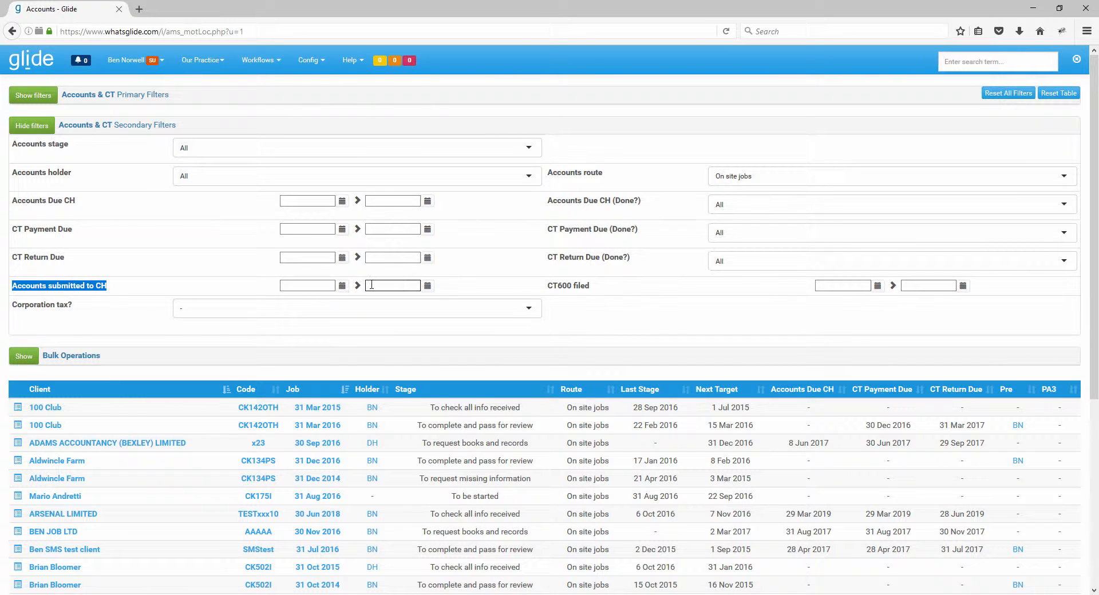
pyautogui.click(628, 292)
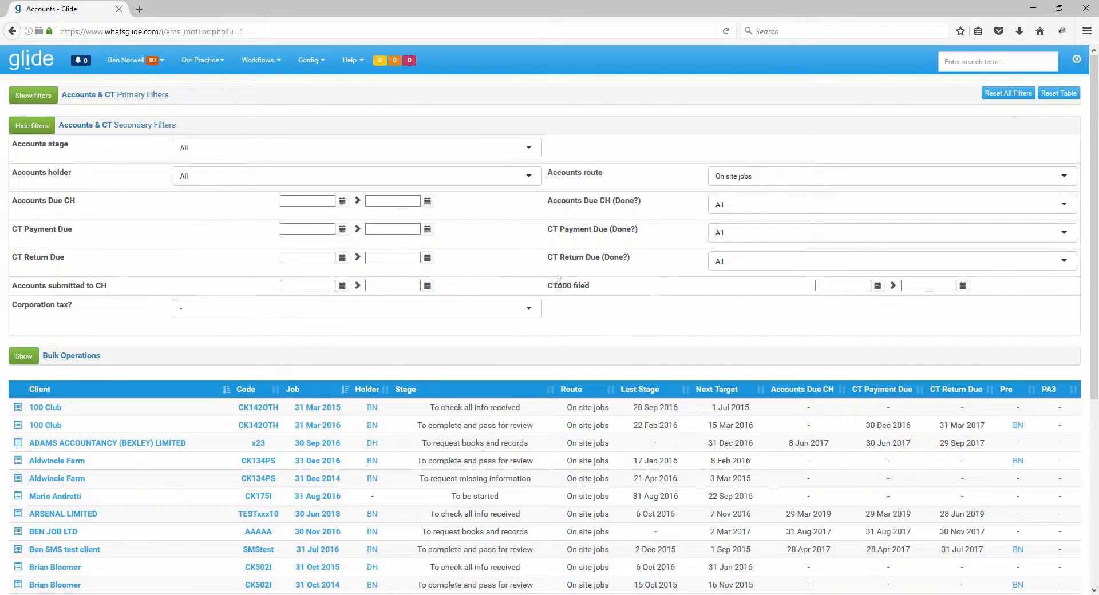
pyautogui.moveTo(558, 285); pyautogui.dragTo(602, 290)
pyautogui.click(645, 295)
pyautogui.click(136, 306)
pyautogui.click(233, 311)
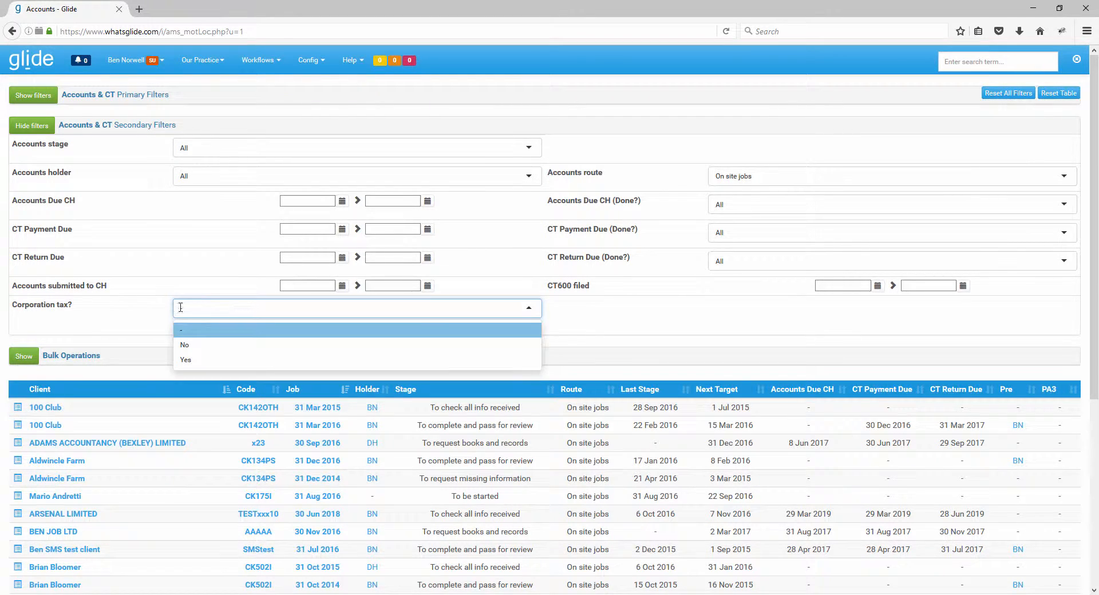
pyautogui.click(141, 311)
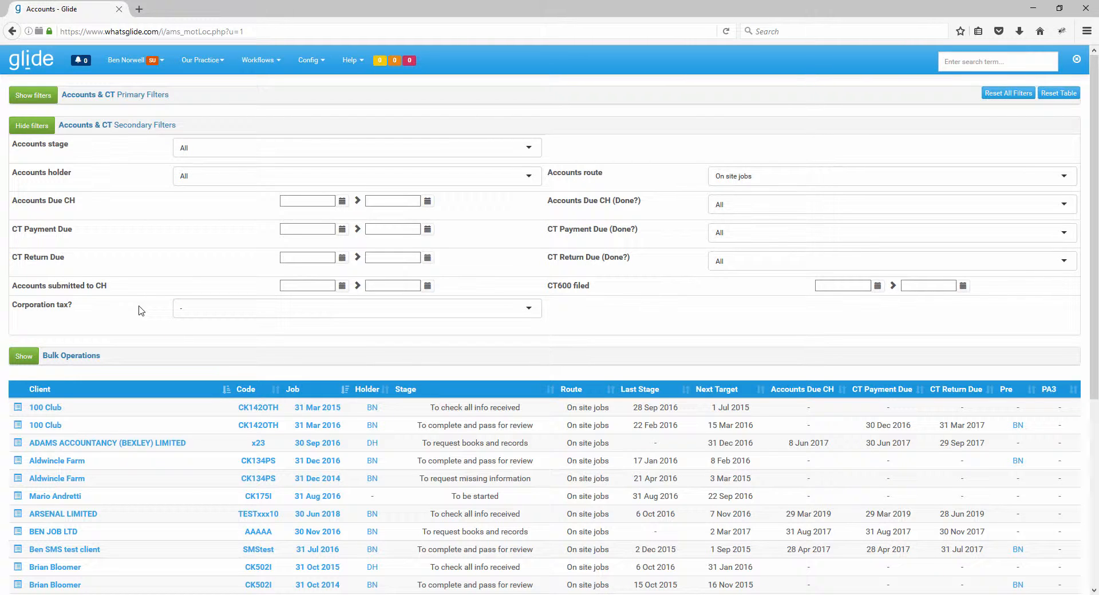
# Step: Open the Accounts & CT workflow system in the workflow systems editor
pyautogui.click(317, 61)
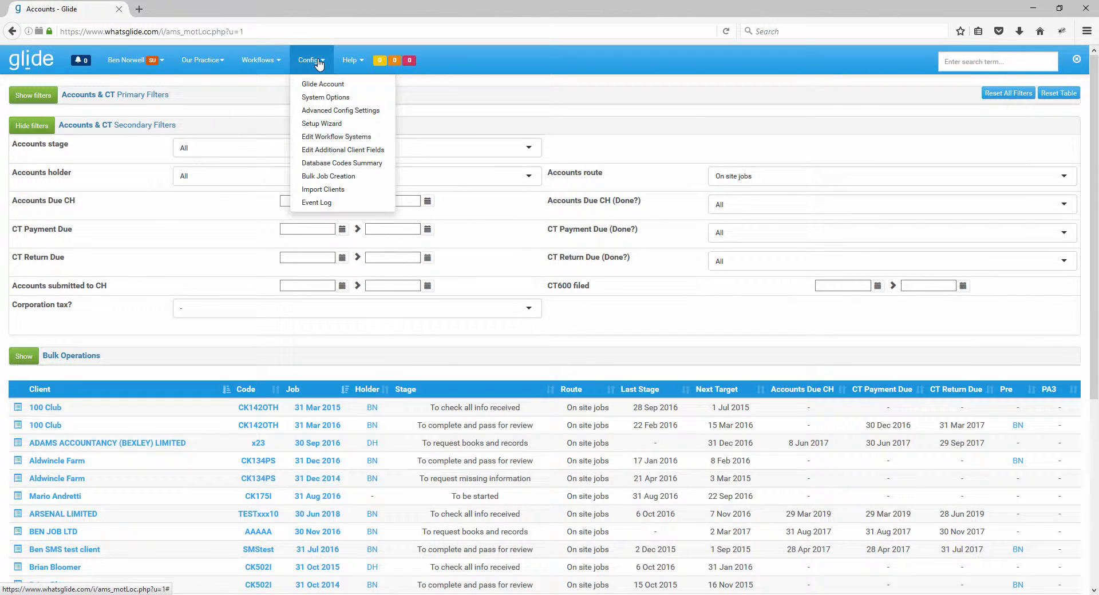
pyautogui.click(339, 137)
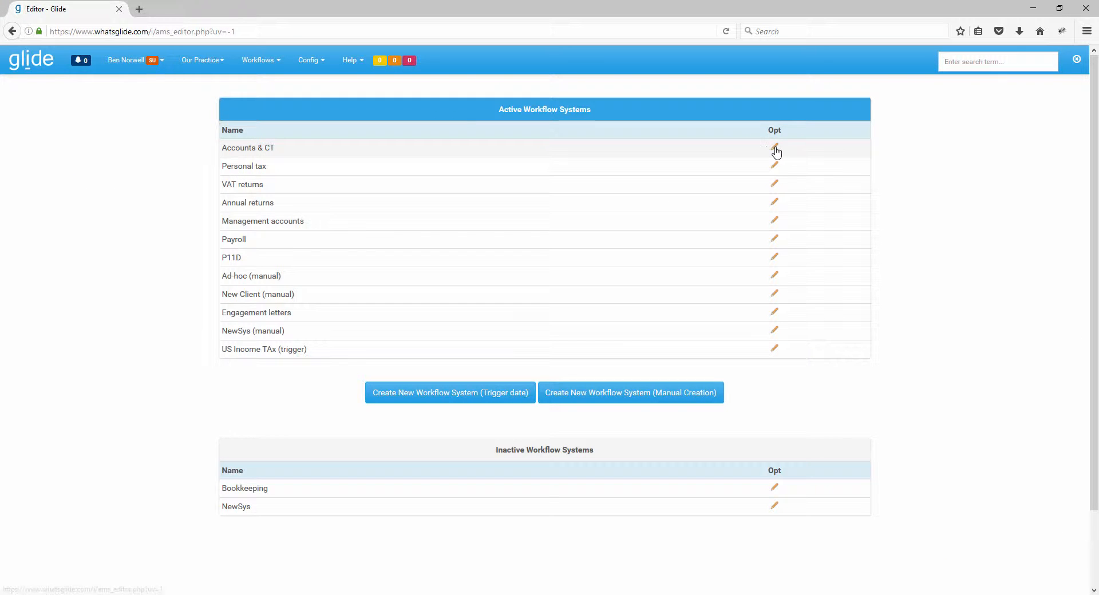
pyautogui.click(776, 150)
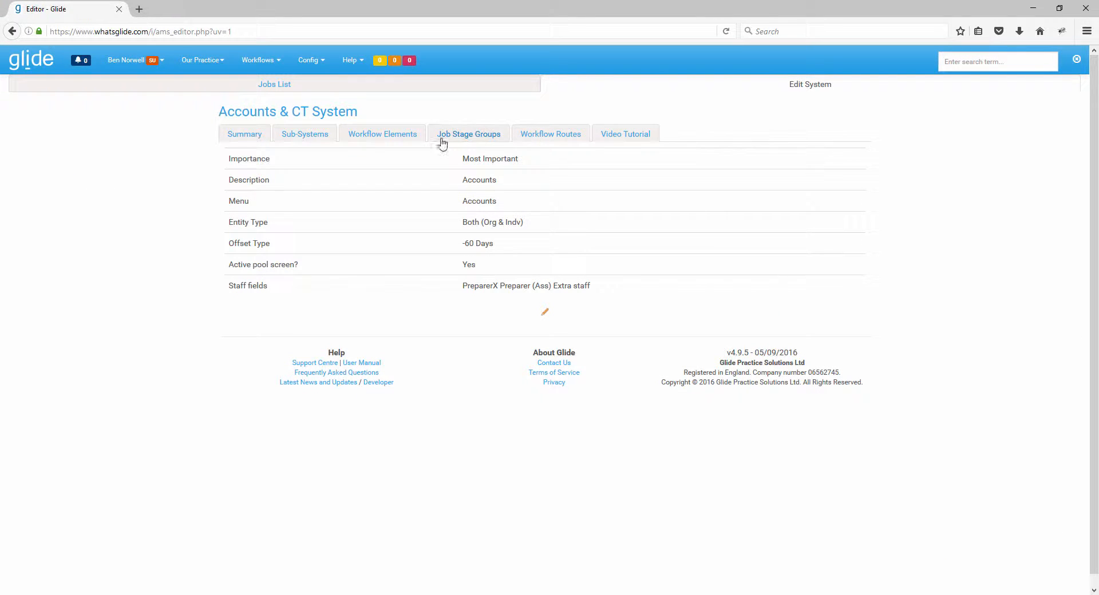
# Step: Start a new short string job data field in the workflow elements, named System used?, with the Accounts discipline
pyautogui.click(381, 135)
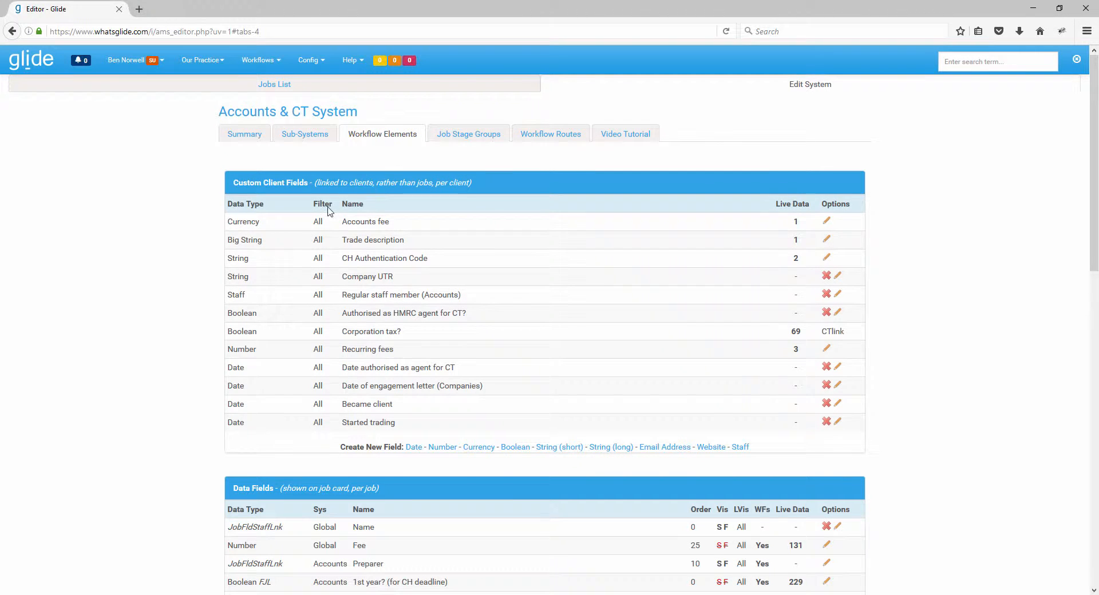
pyautogui.scroll(-10, 207, 275)
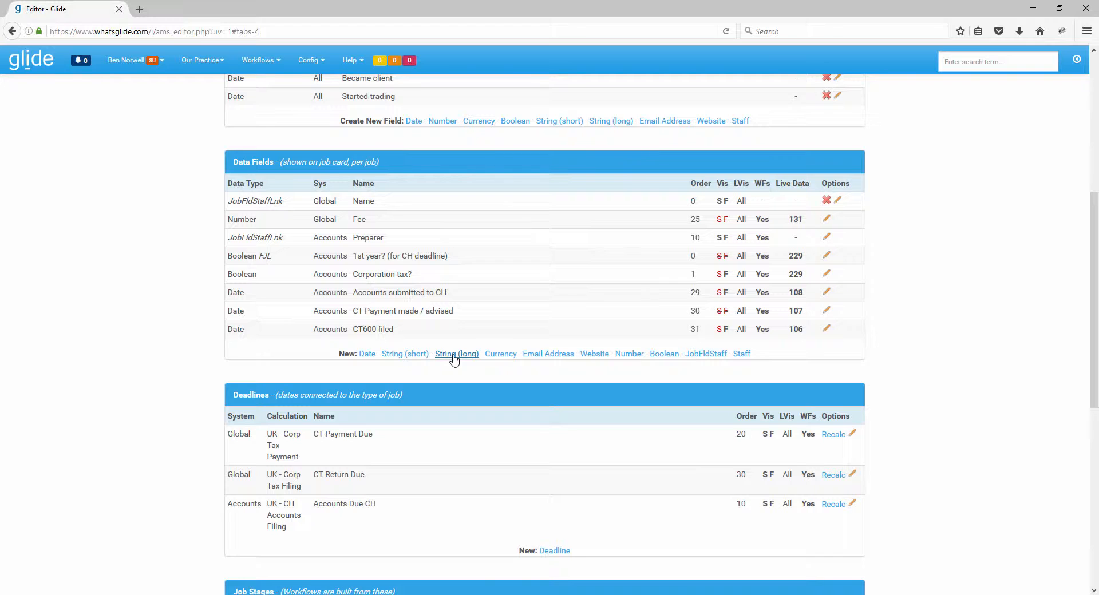
pyautogui.click(401, 355)
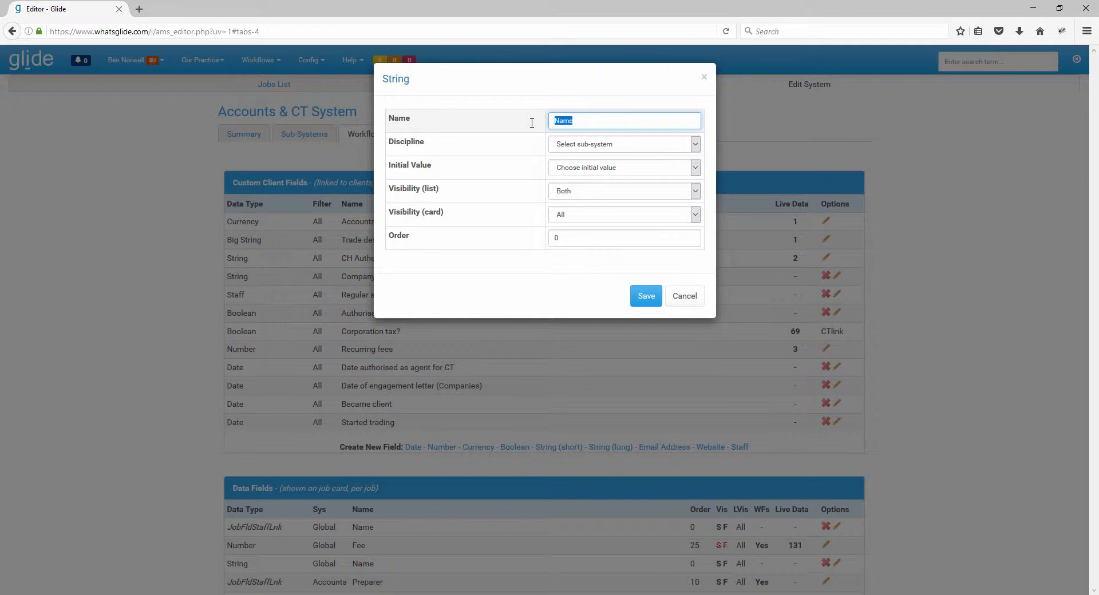
pyautogui.write('System used?')
pyautogui.click(570, 145)
pyautogui.click(575, 167)
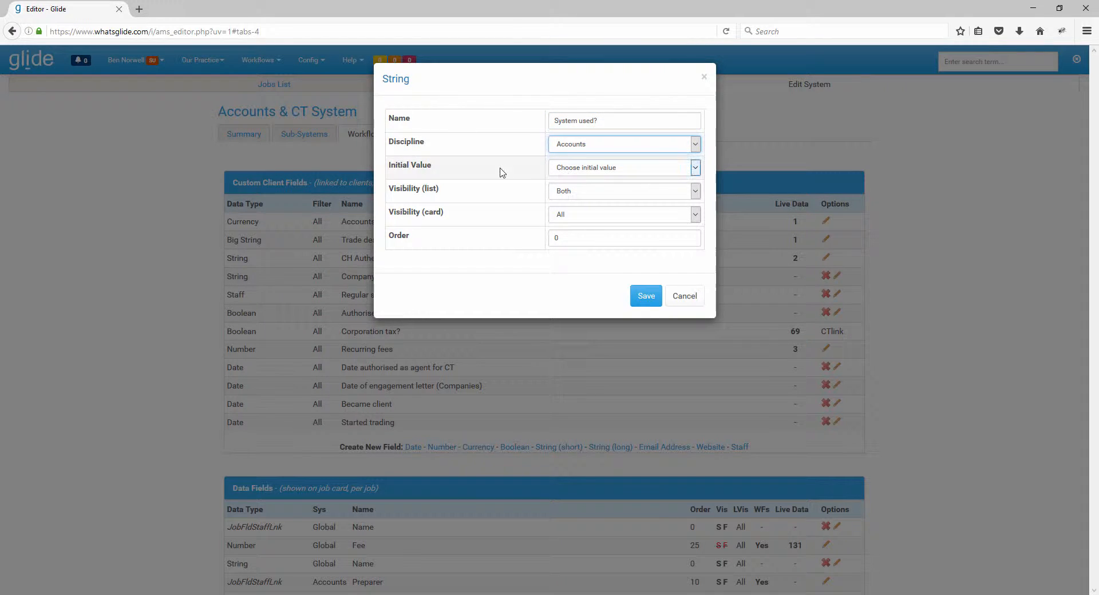
# Step: Leave the field's initial value unset, keep its list visibility at Both, and save the new data field
pyautogui.click(501, 168)
pyautogui.click(584, 169)
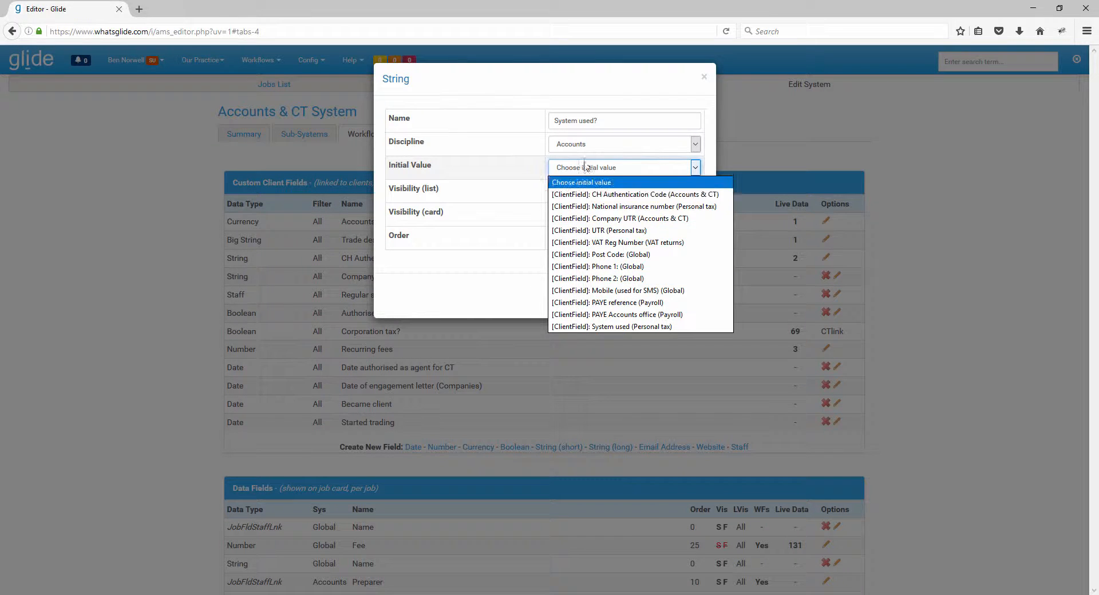
pyautogui.click(519, 166)
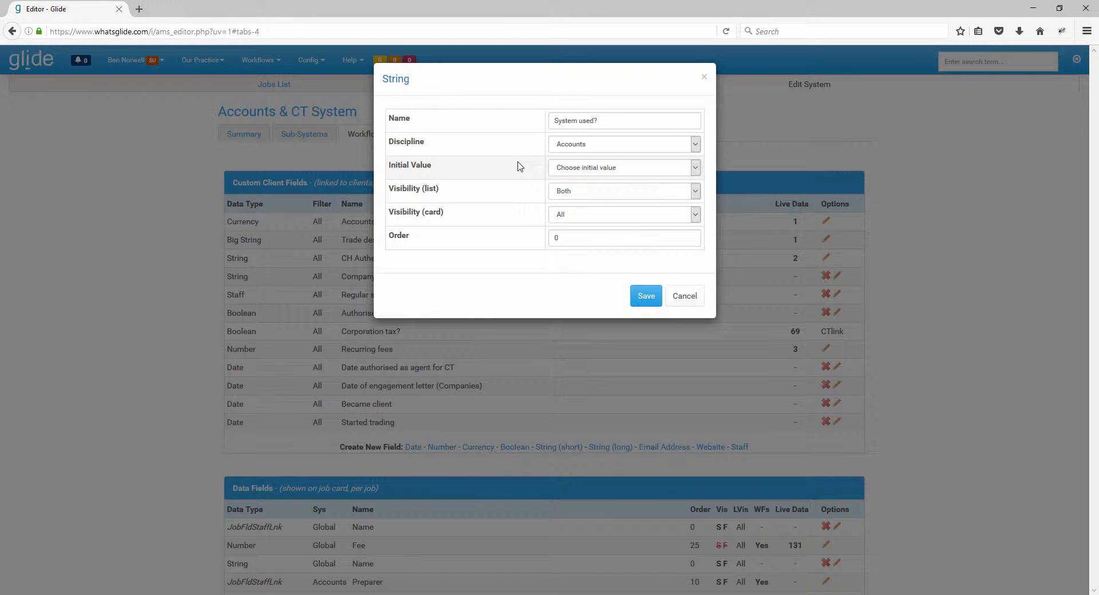
pyautogui.click(568, 192)
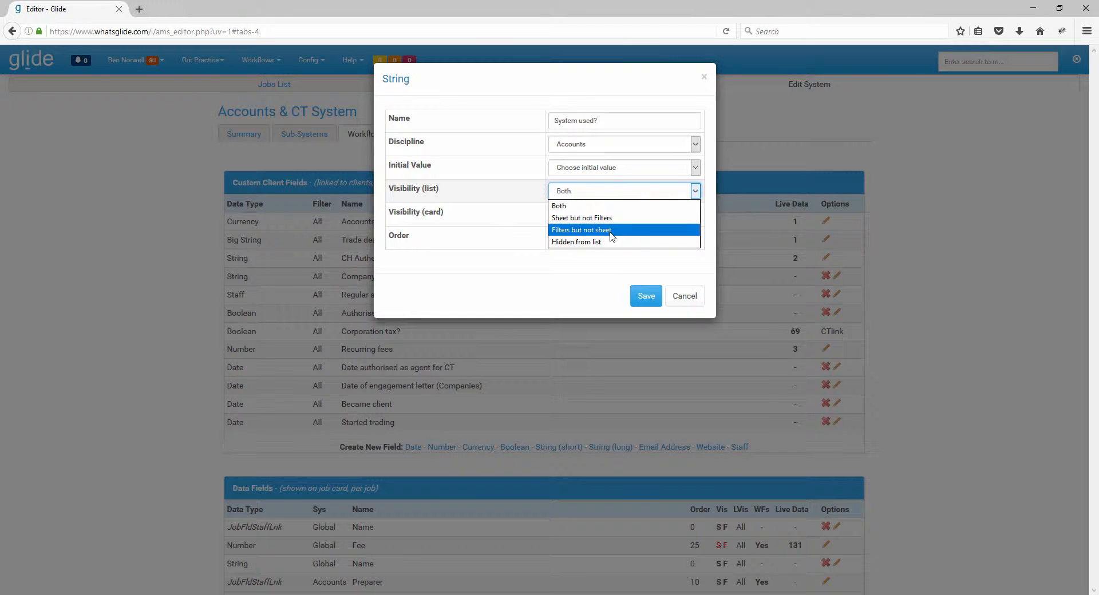
pyautogui.click(566, 210)
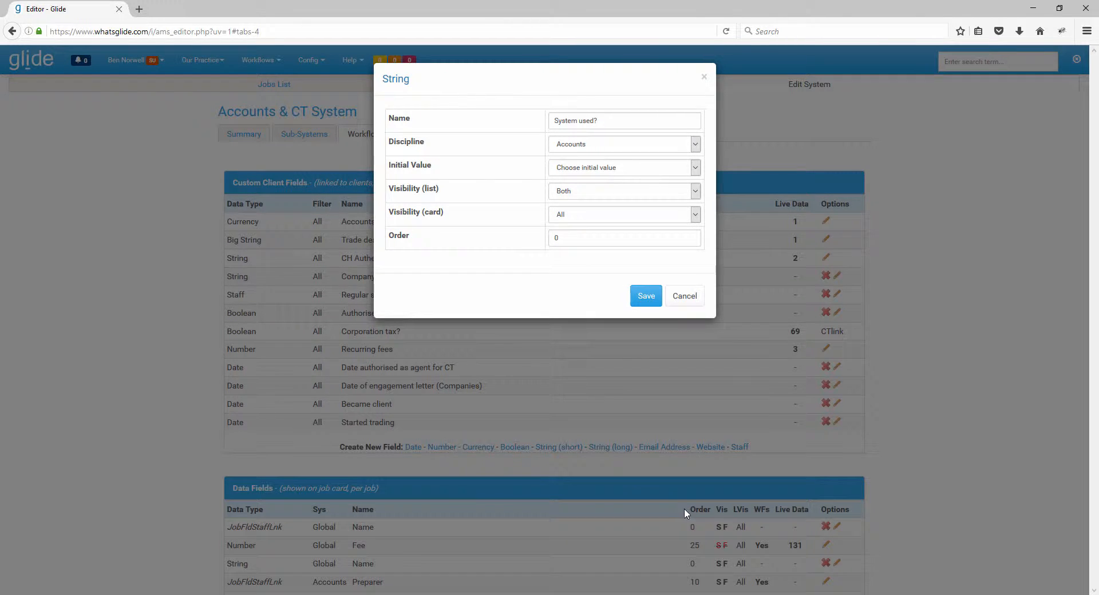
pyautogui.click(646, 296)
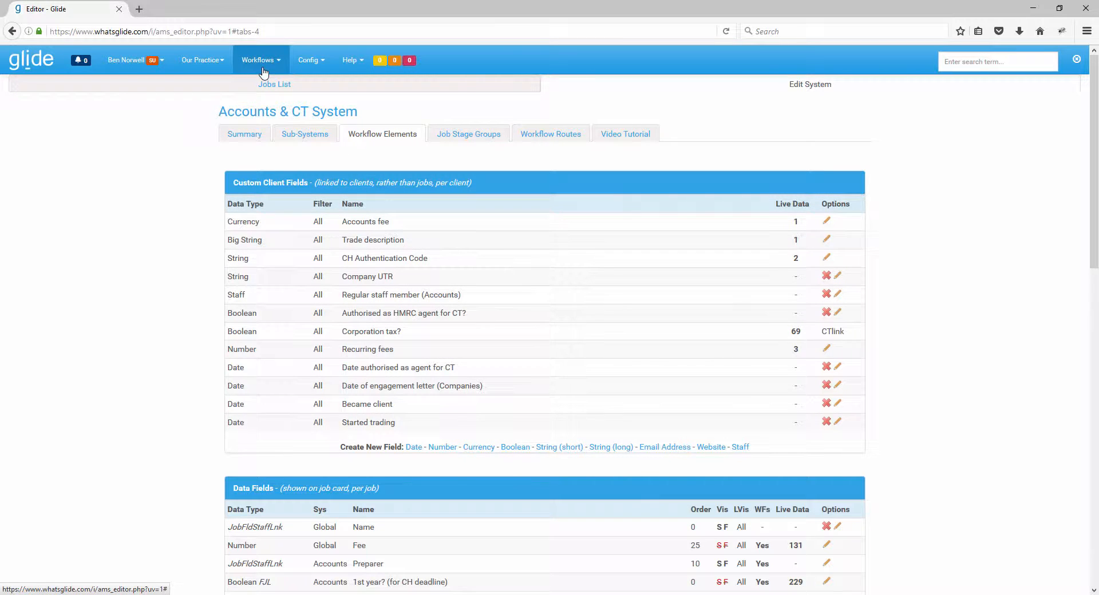
# Step: Add the System used? data field to the On site jobs workflow route and save it
pyautogui.click(546, 138)
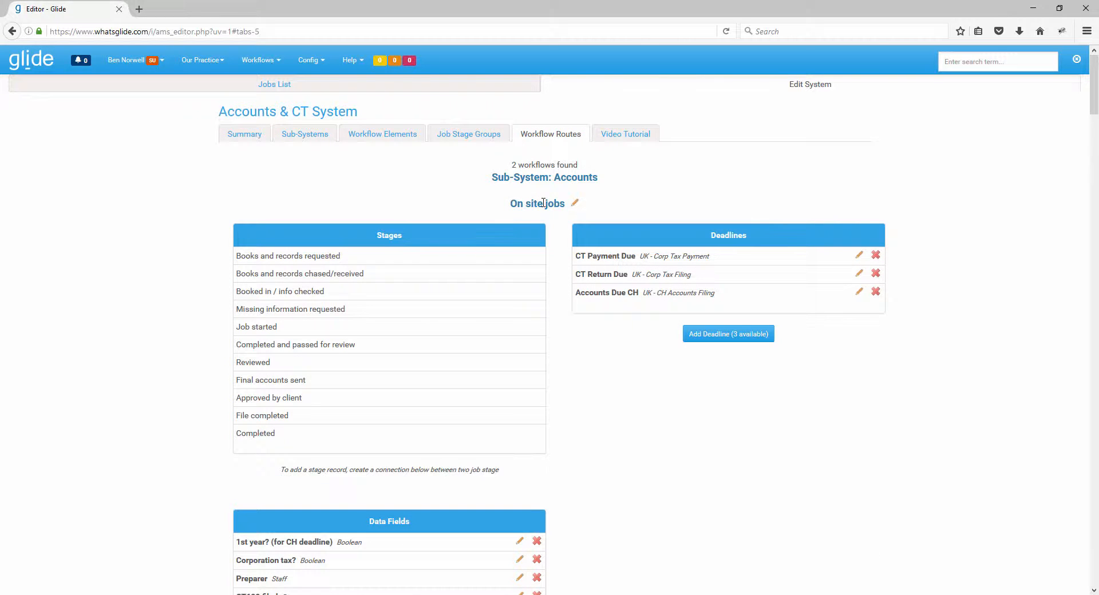
pyautogui.scroll(-5, 544, 203)
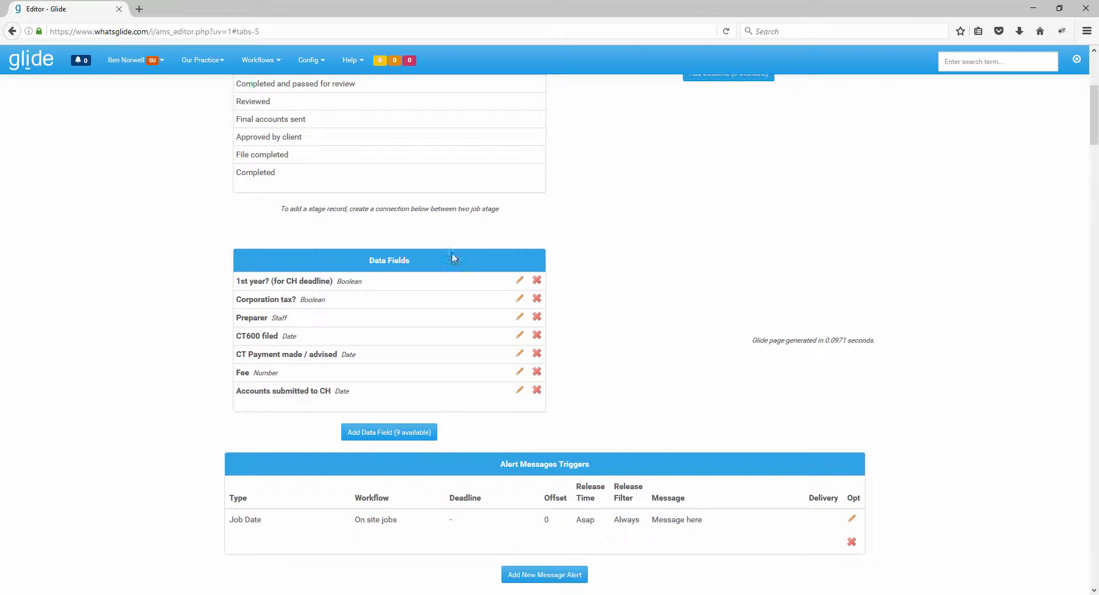
pyautogui.click(379, 436)
pyautogui.click(486, 121)
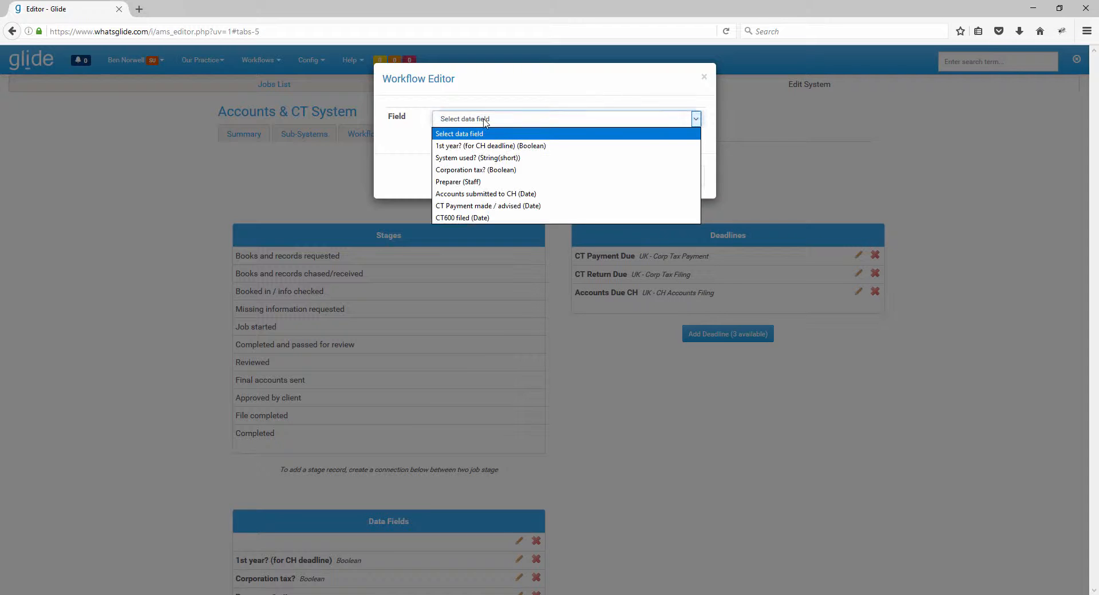
pyautogui.click(469, 160)
pyautogui.click(646, 176)
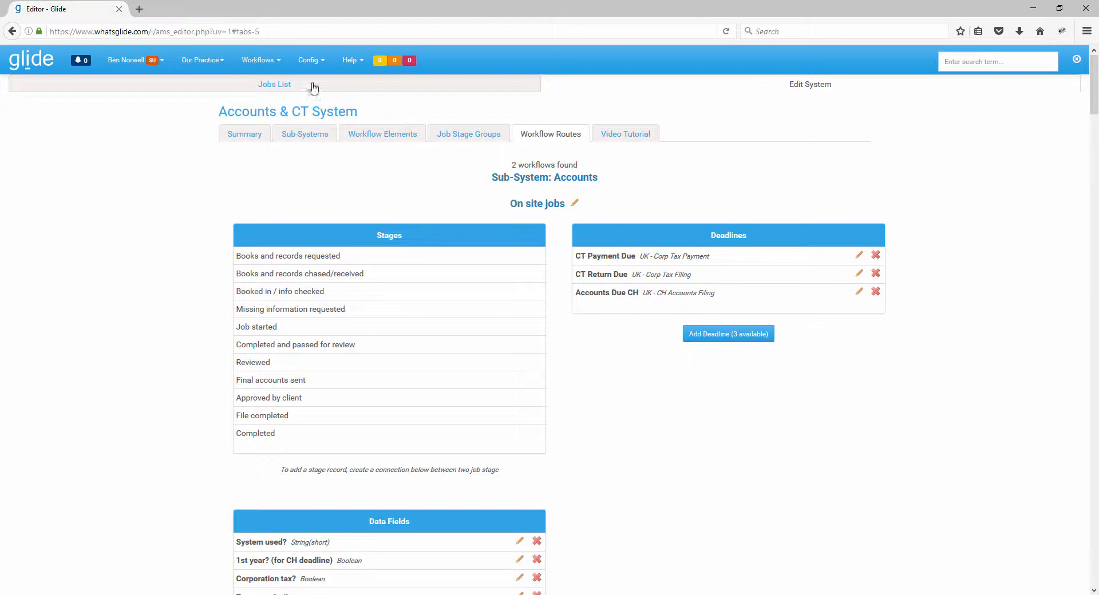
# Step: Open the 100 Club job dated 31 Mar 2016 from the Accounts jobs list and set System used? to Sage Line 50
pyautogui.click(263, 60)
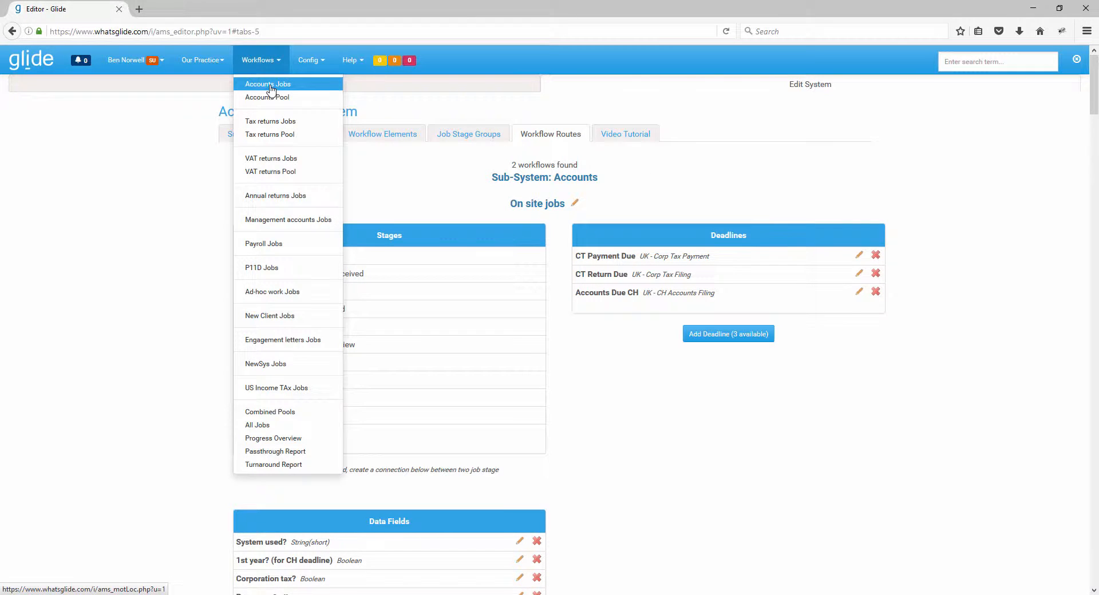
pyautogui.click(272, 86)
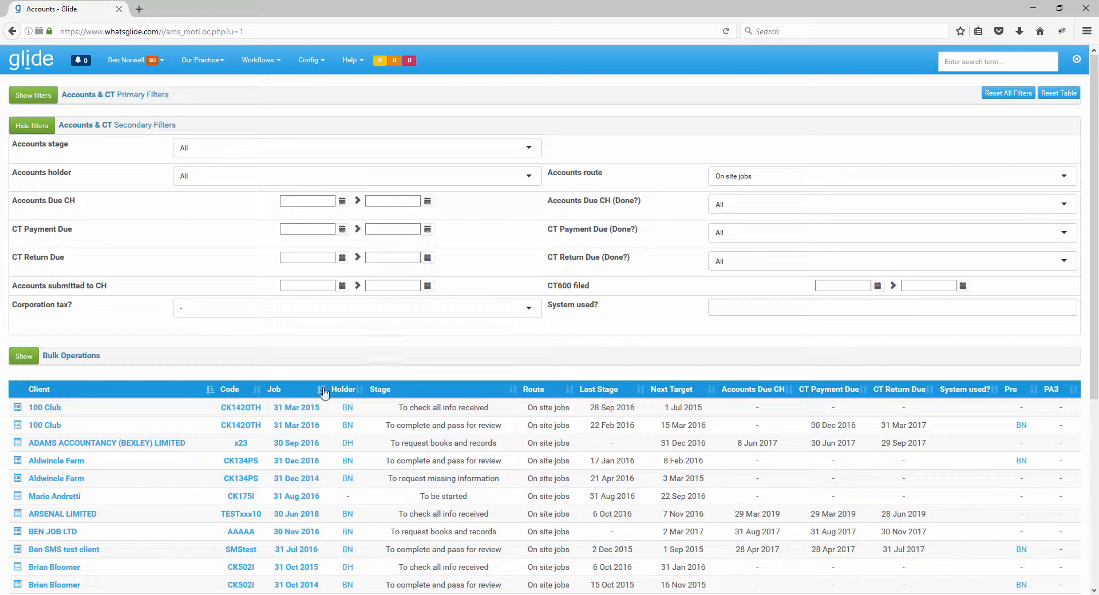
pyautogui.click(296, 427)
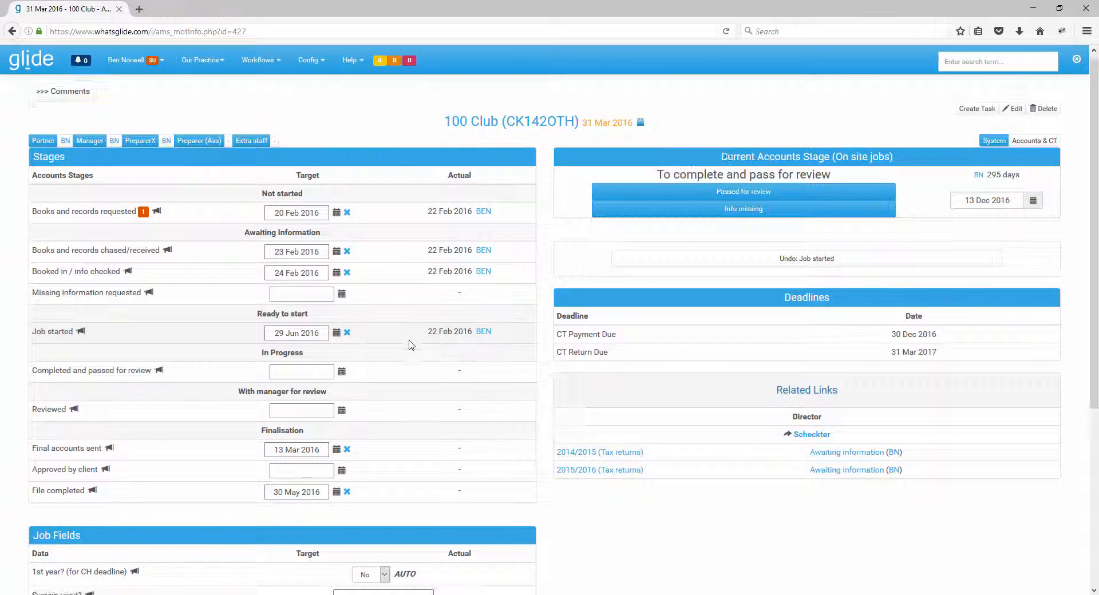
pyautogui.scroll(-4, 410, 345)
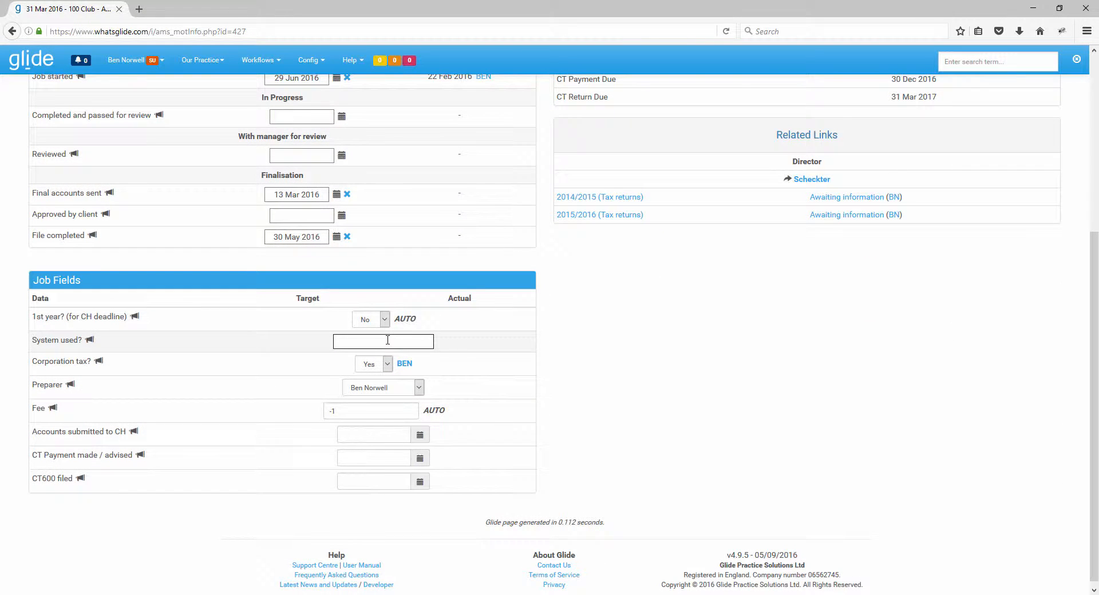
pyautogui.write('Sage Line 50')
pyautogui.press('Return')
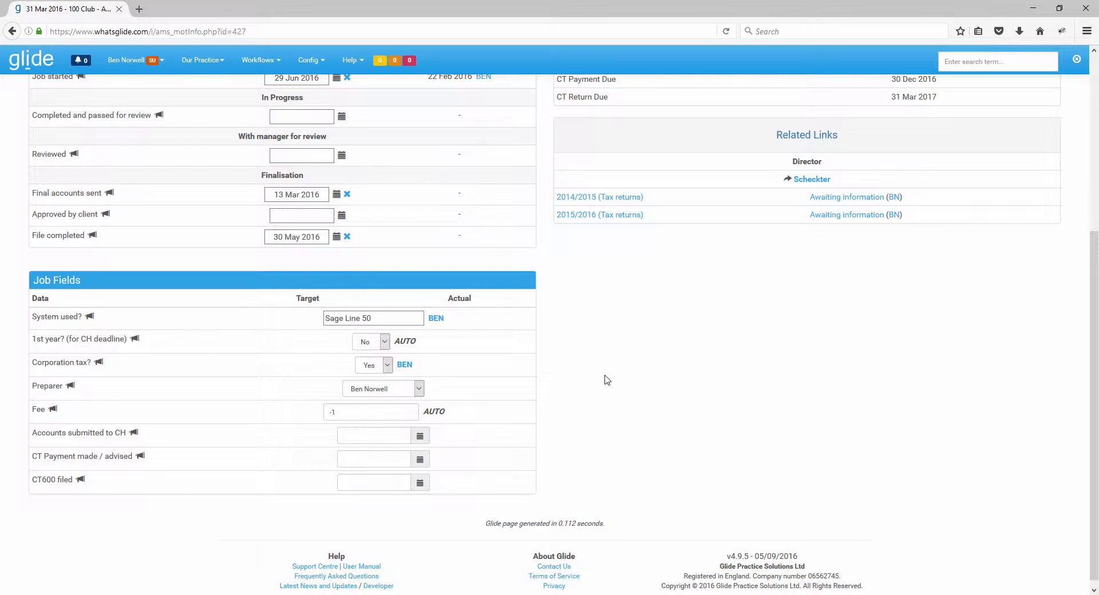
# Step: Return to the Accounts jobs list and filter it by System used? with the text Sage
pyautogui.scroll(5, 607, 380)
pyautogui.click(259, 59)
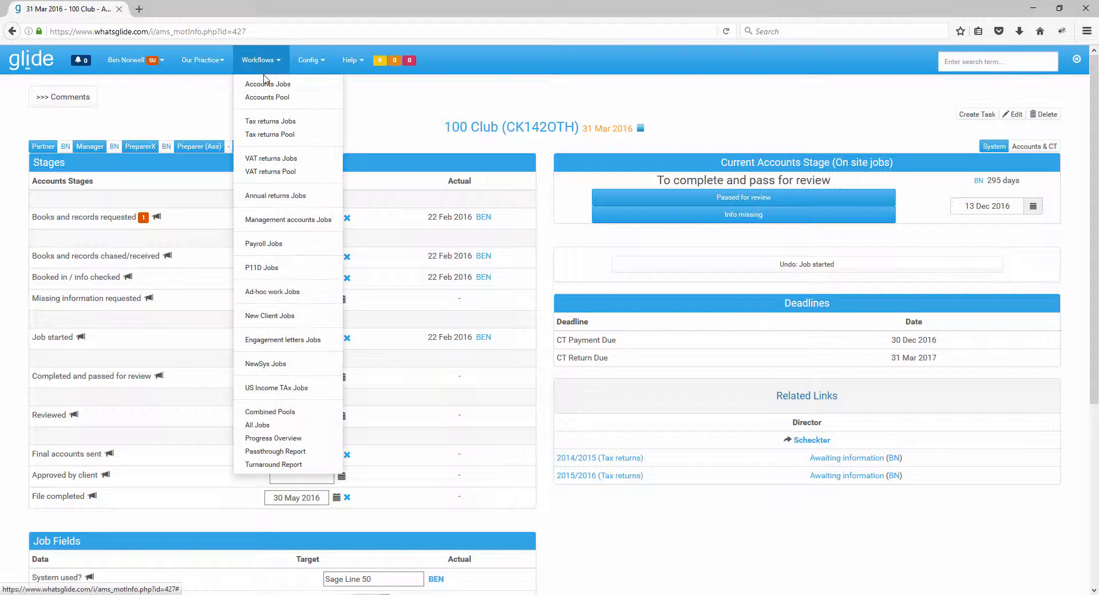
pyautogui.click(266, 86)
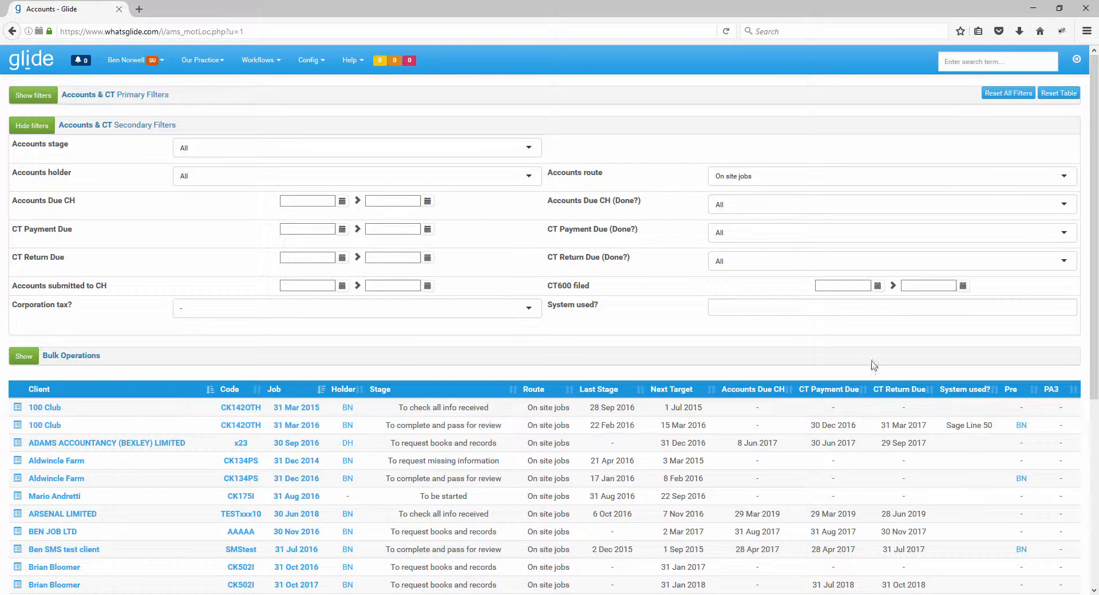
pyautogui.click(732, 307)
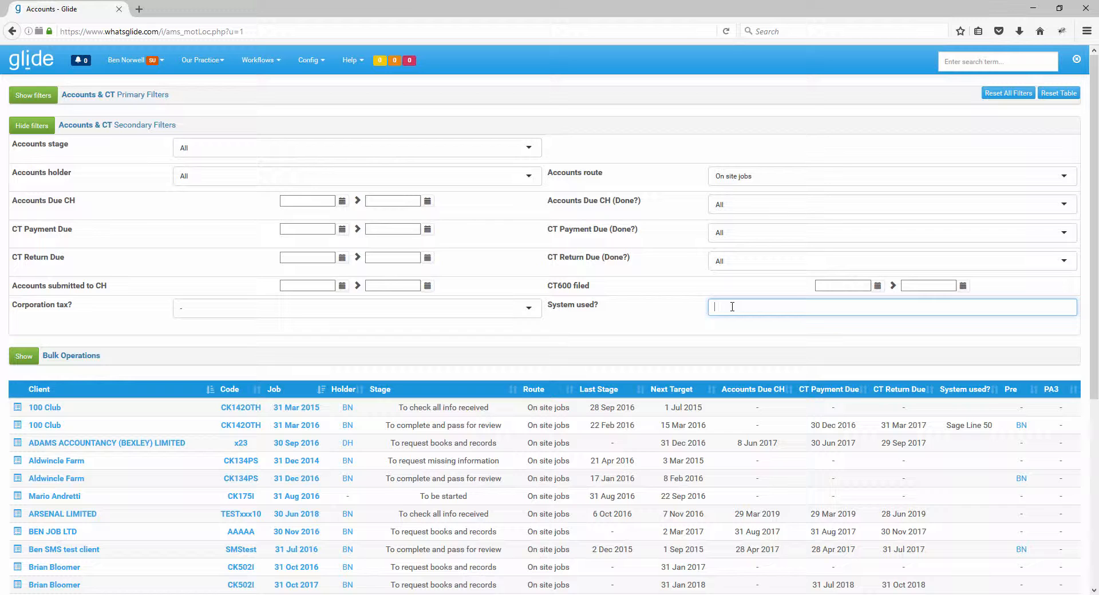
pyautogui.write('Sage')
pyautogui.press('Tab')
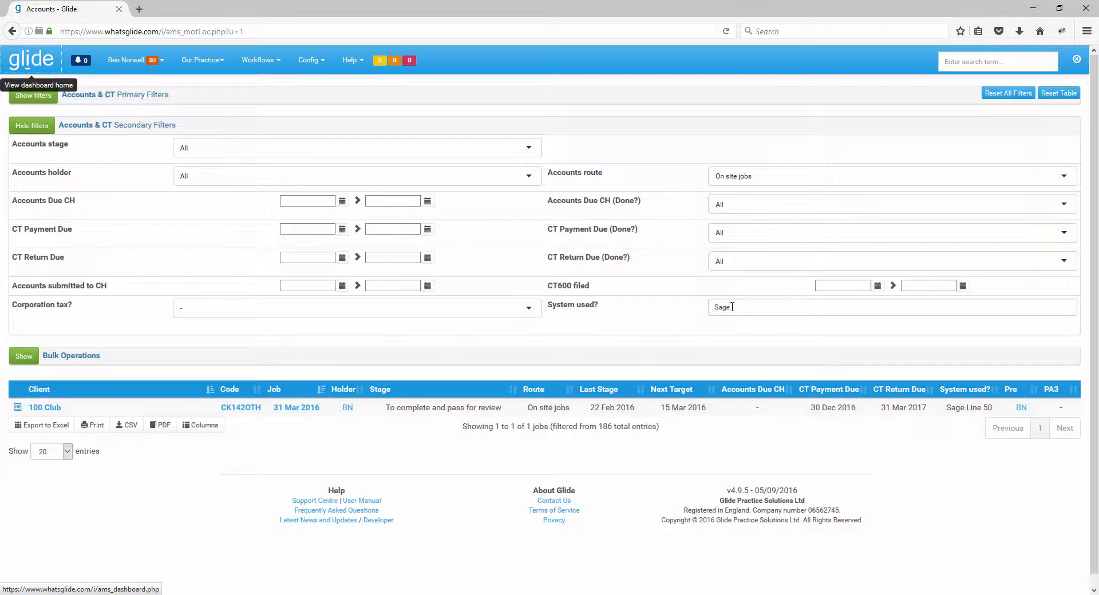